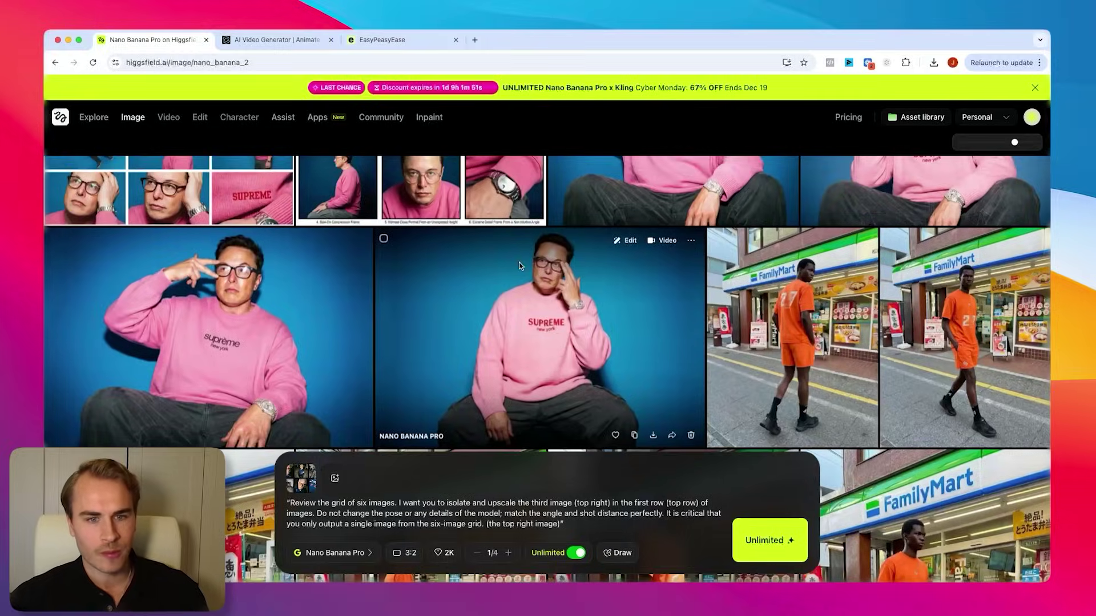
View the image of the seated model in the pink Supreme sweater, hand raised to his glasses, at full size and close it.
{"action": "scroll", "coordinate": [440, 335], "scroll_direction": "up", "scroll_amount": 2}
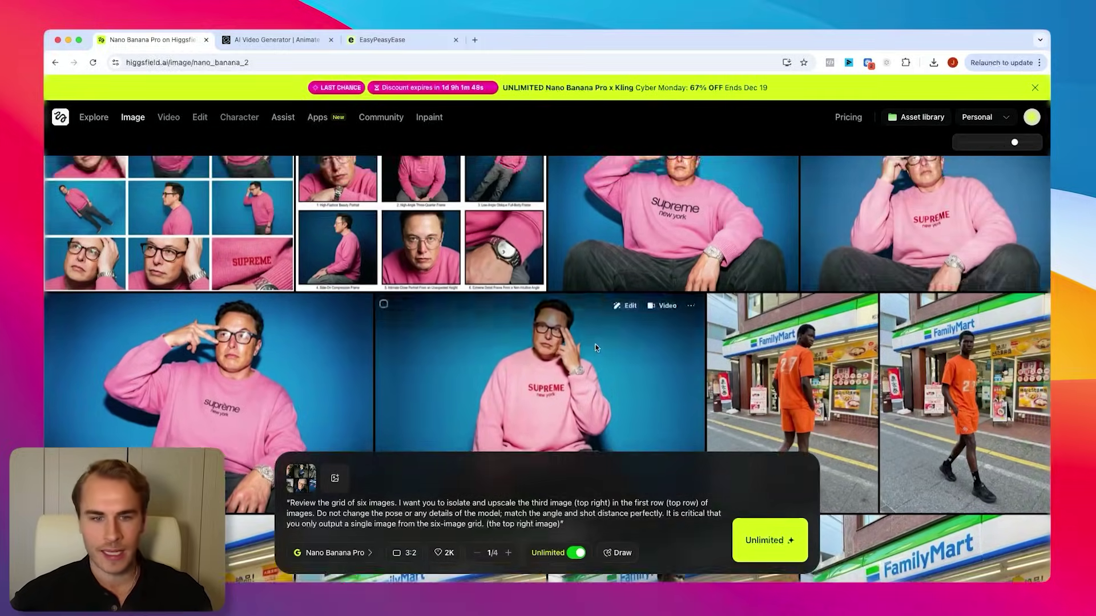
{"action": "left_click", "coordinate": [596, 347]}
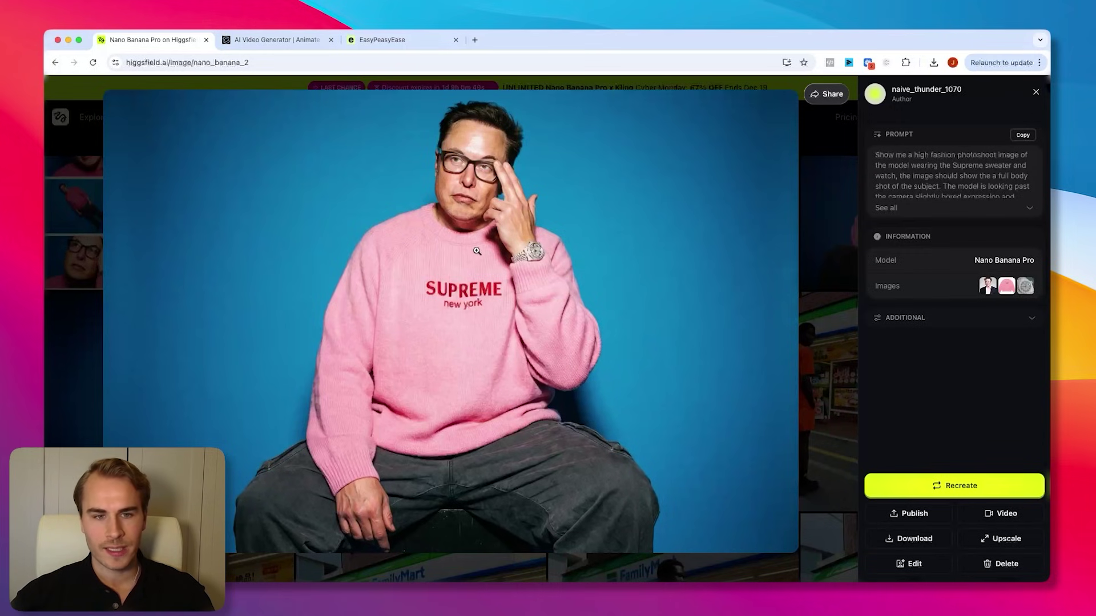
{"action": "left_click", "coordinate": [815, 331]}
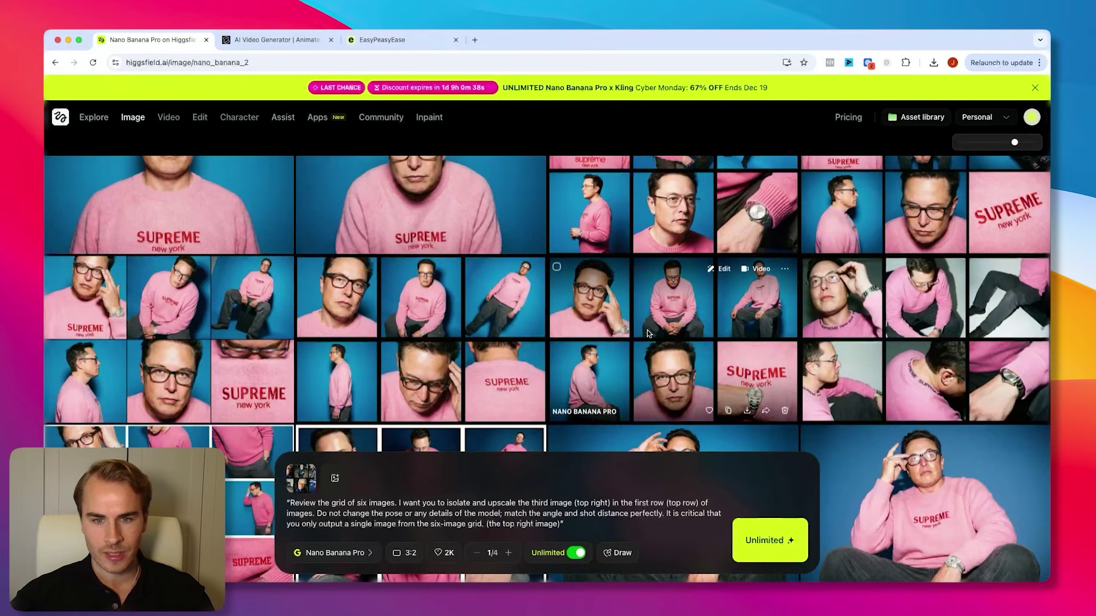
Enlarge the six-shot grid whose last frame is a close-up of the watch and sweater cuff, and close it.
{"action": "scroll", "coordinate": [641, 362], "scroll_direction": "up", "scroll_amount": 3}
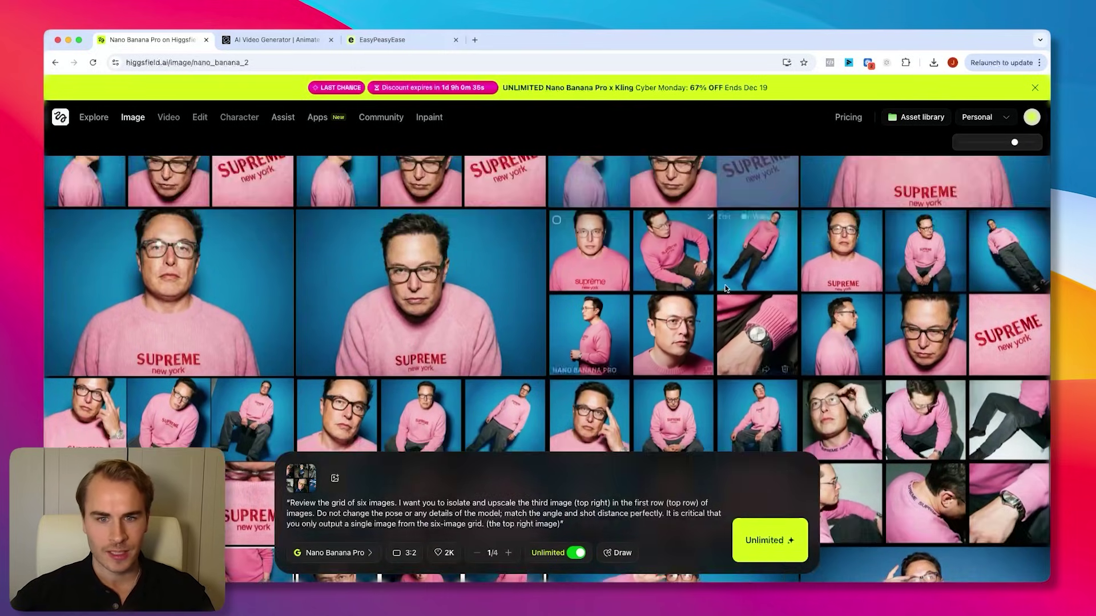
{"action": "left_click", "coordinate": [726, 289]}
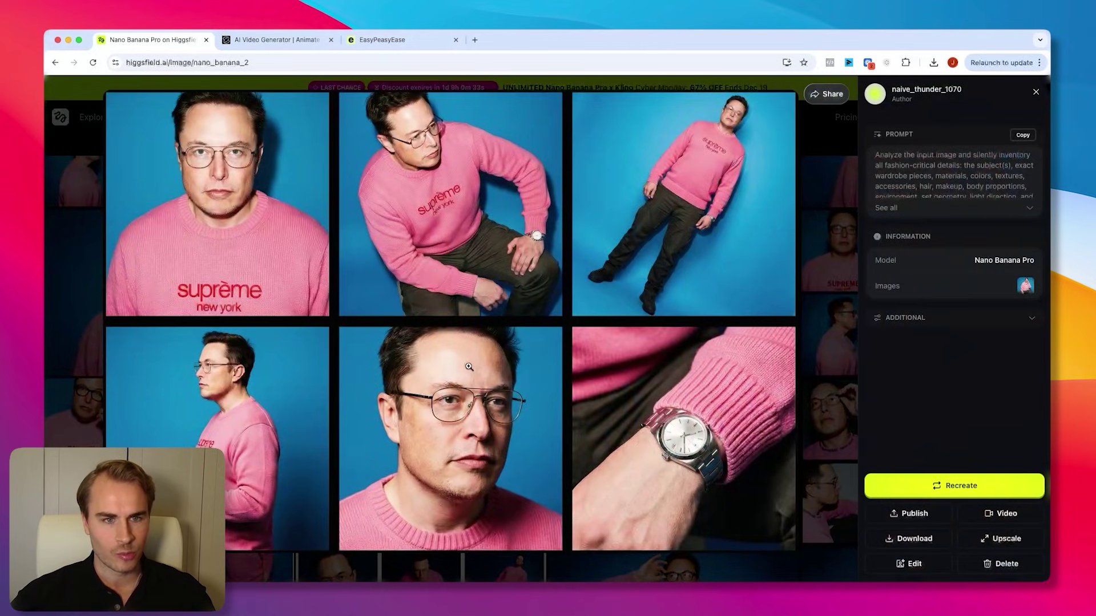
{"action": "left_click", "coordinate": [831, 301]}
Enlarge the six-image grids ending in the Supreme logo close-up and examine their individual frames.
{"action": "scroll", "coordinate": [872, 361], "scroll_direction": "up", "scroll_amount": 3}
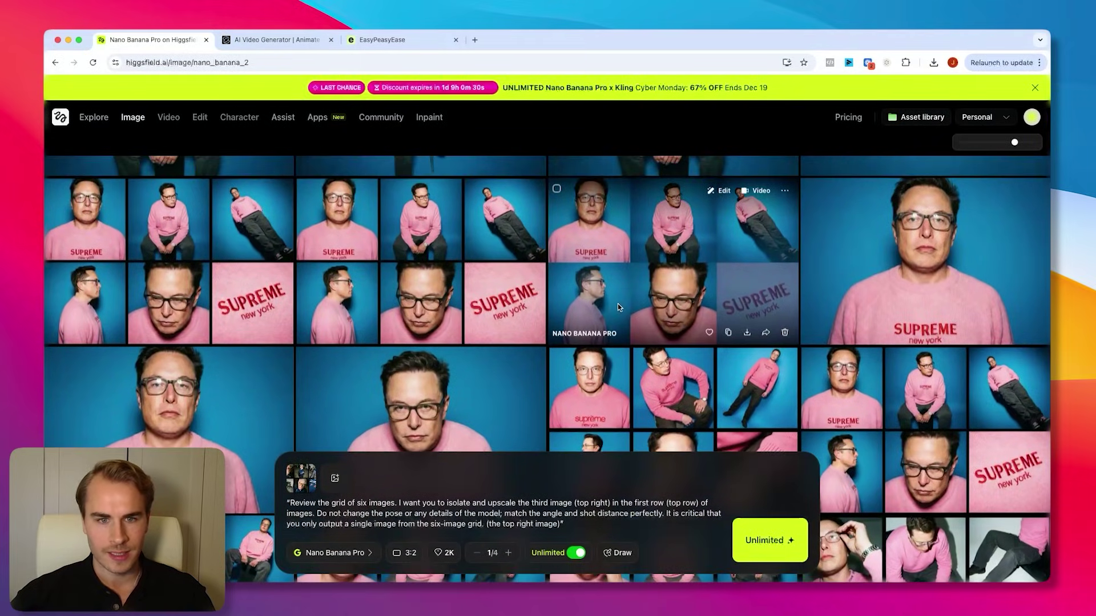
{"action": "scroll", "coordinate": [640, 277], "scroll_direction": "up", "scroll_amount": 1}
{"action": "left_click", "coordinate": [540, 264]}
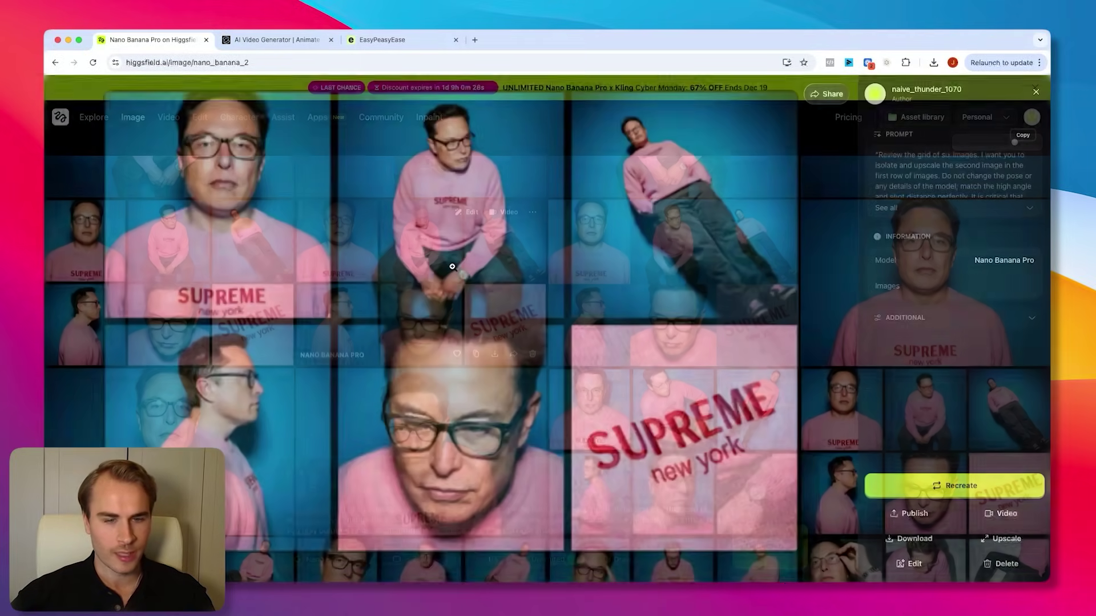
{"action": "left_click", "coordinate": [66, 252]}
{"action": "scroll", "coordinate": [203, 289], "scroll_direction": "up", "scroll_amount": 1}
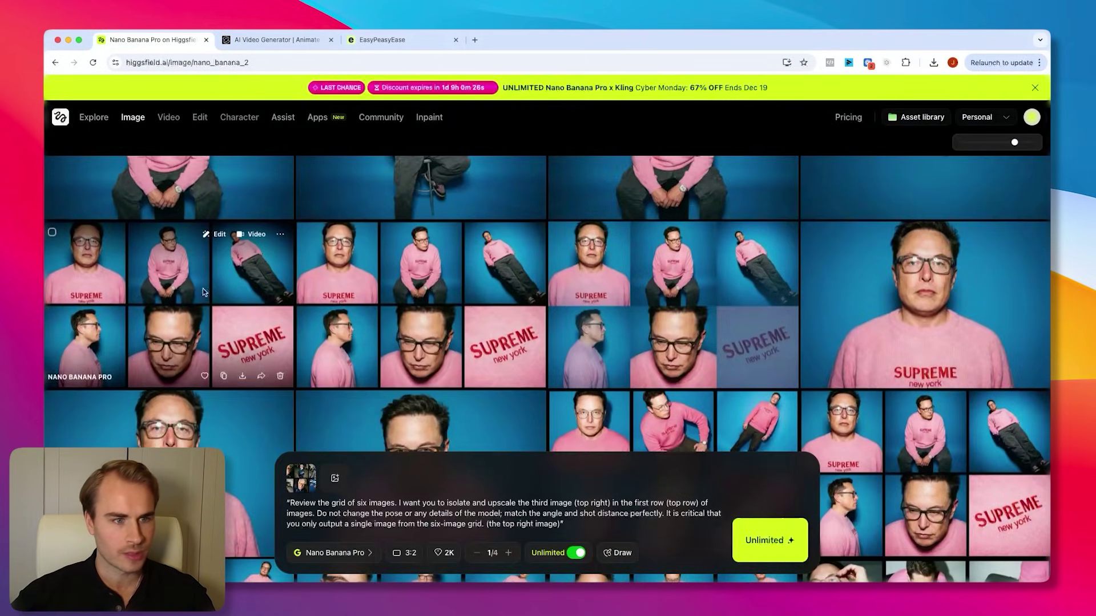
{"action": "left_click", "coordinate": [403, 307]}
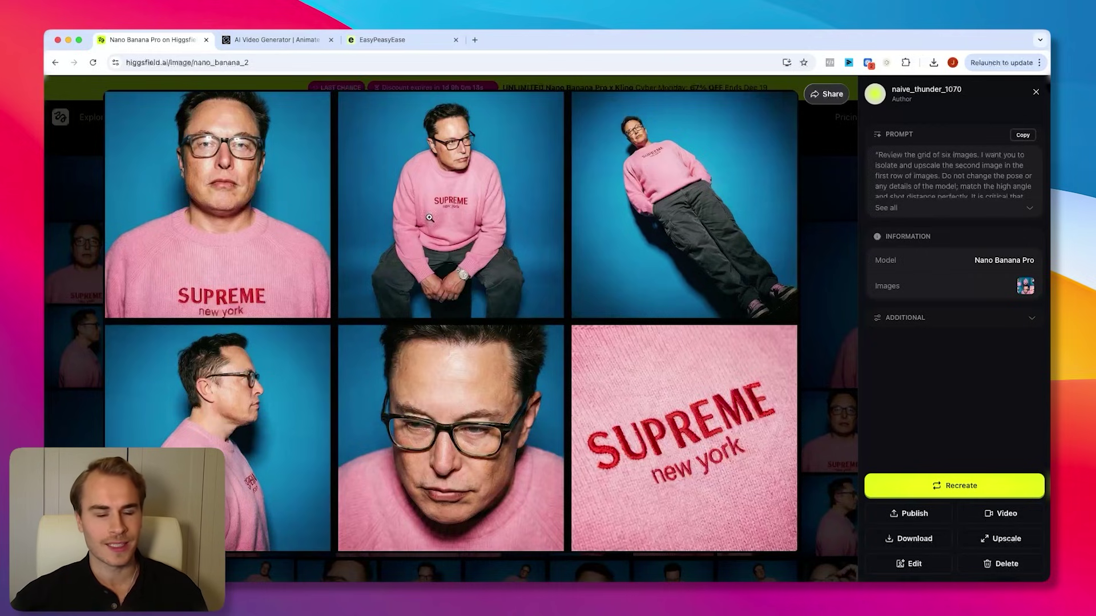
{"action": "left_click", "coordinate": [227, 163]}
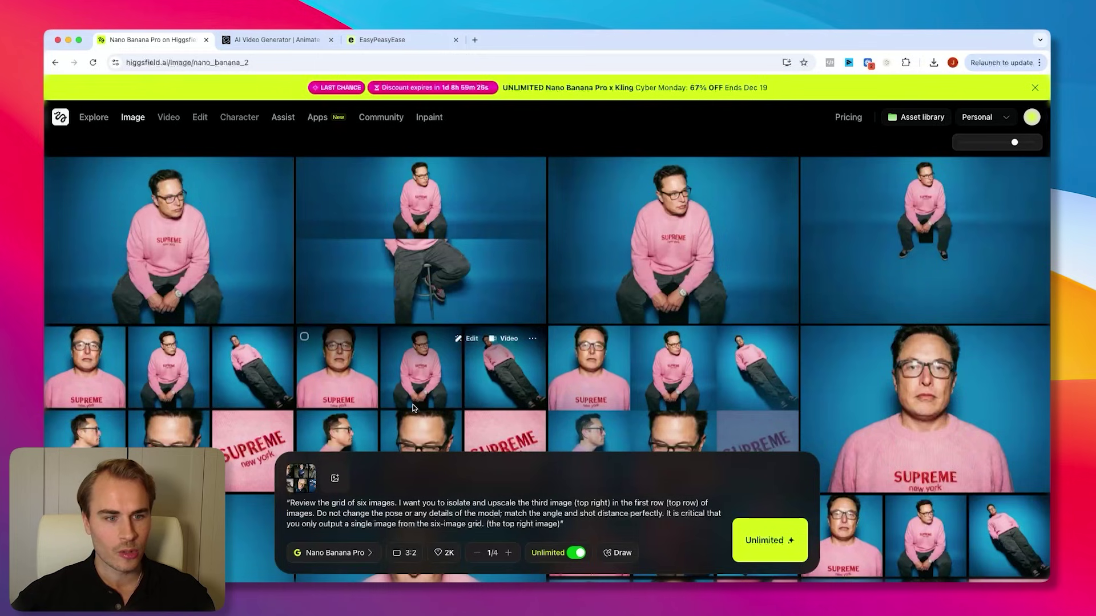
{"action": "left_click", "coordinate": [414, 408]}
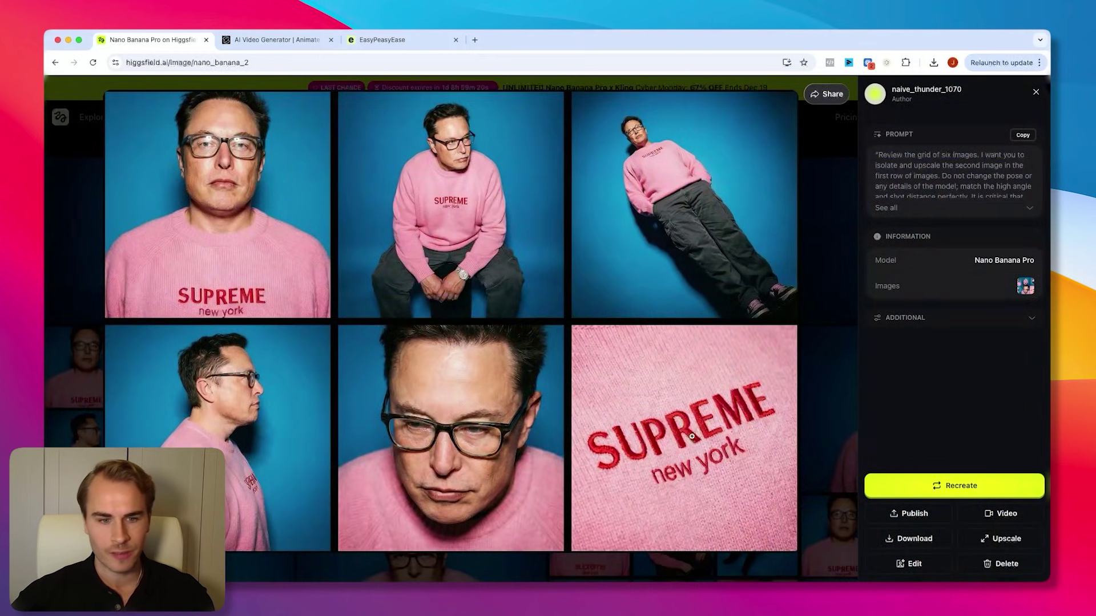
{"action": "left_click", "coordinate": [843, 353]}
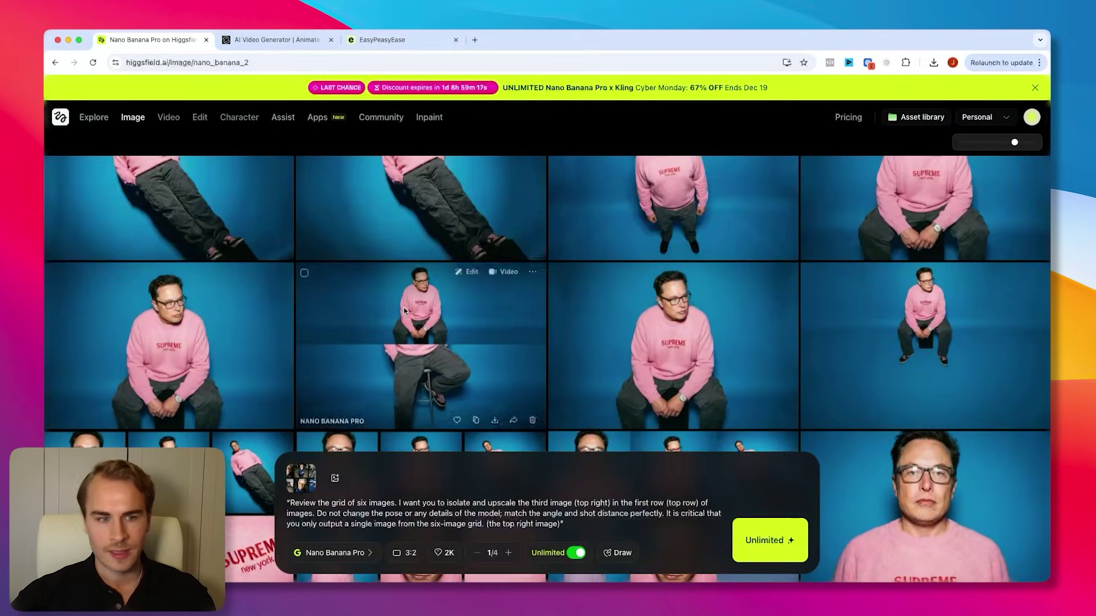
Browse the upscaled versions of the seated middle frame and check the distant full-body variant at full size.
{"action": "scroll", "coordinate": [339, 317], "scroll_direction": "up", "scroll_amount": 2}
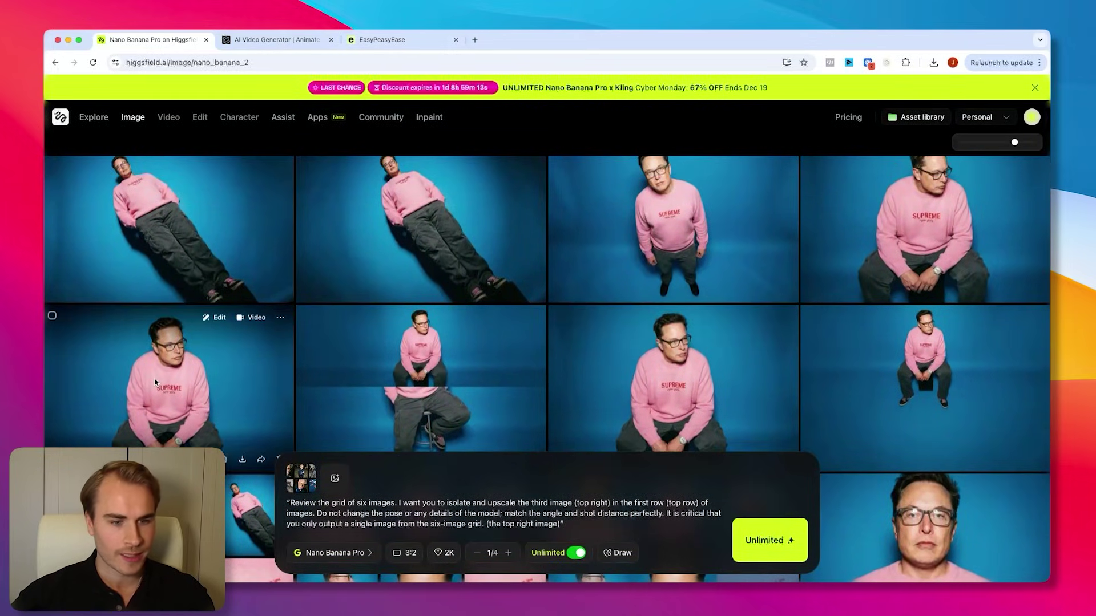
{"action": "scroll", "coordinate": [904, 400], "scroll_direction": "up", "scroll_amount": 1}
{"action": "left_click", "coordinate": [904, 417]}
{"action": "key", "text": "Escape"}
{"action": "scroll", "coordinate": [424, 374], "scroll_direction": "up", "scroll_amount": 2}
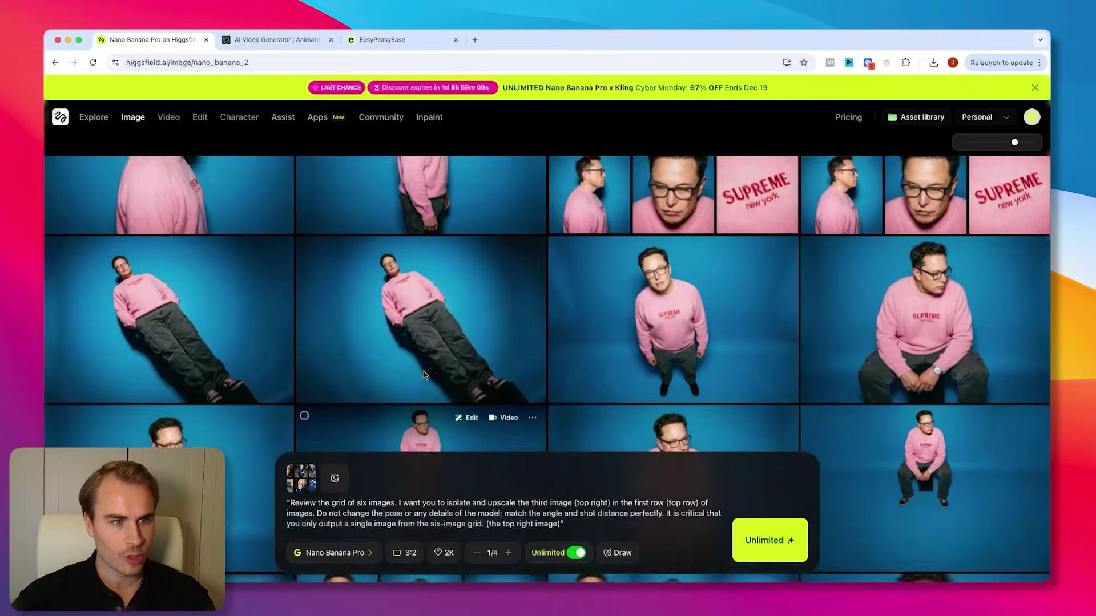
Compare the six-image grid with the upscaled front-facing portraits of its first frame.
{"action": "scroll", "coordinate": [448, 368], "scroll_direction": "up", "scroll_amount": 5}
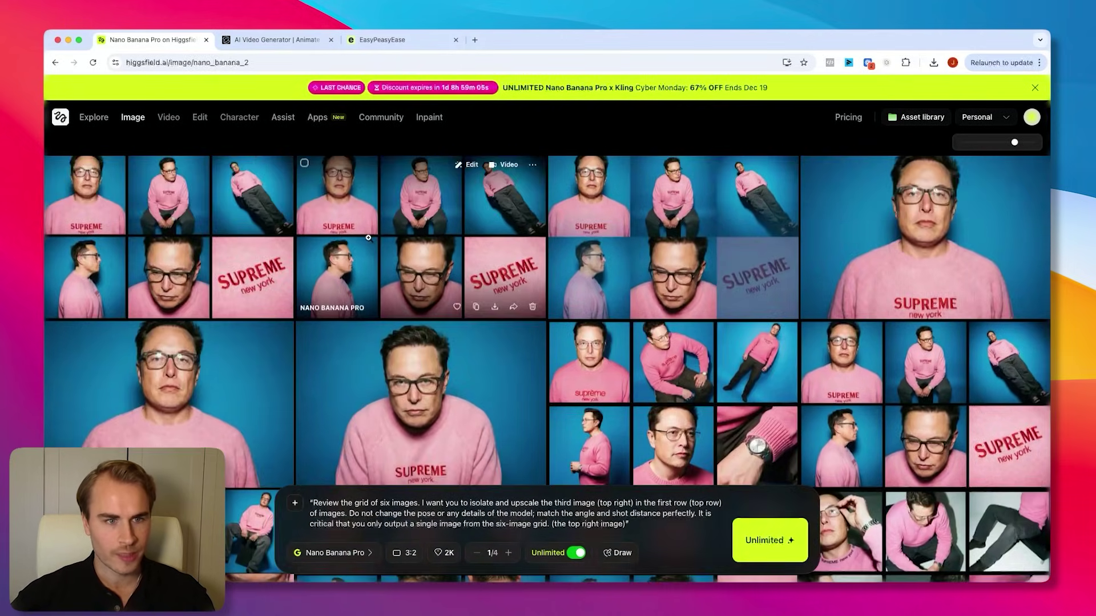
{"action": "left_click", "coordinate": [368, 238]}
{"action": "key", "text": "Escape"}
{"action": "scroll", "coordinate": [437, 293], "scroll_direction": "down", "scroll_amount": 3}
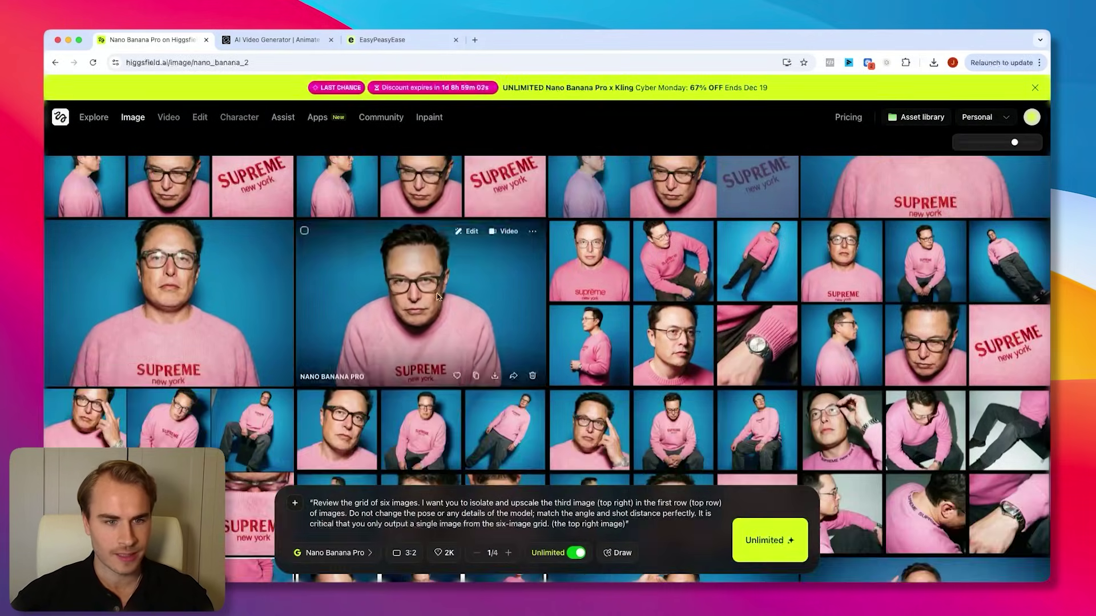
{"action": "left_click", "coordinate": [437, 293]}
{"action": "key", "text": "Escape"}
{"action": "left_click", "coordinate": [274, 294]}
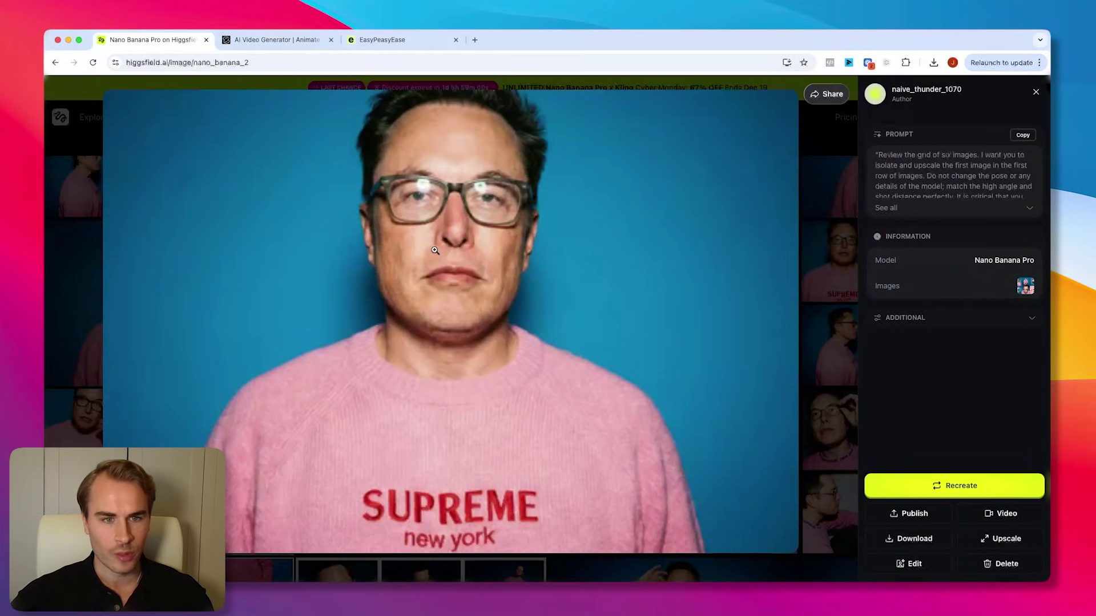
{"action": "left_click", "coordinate": [816, 339]}
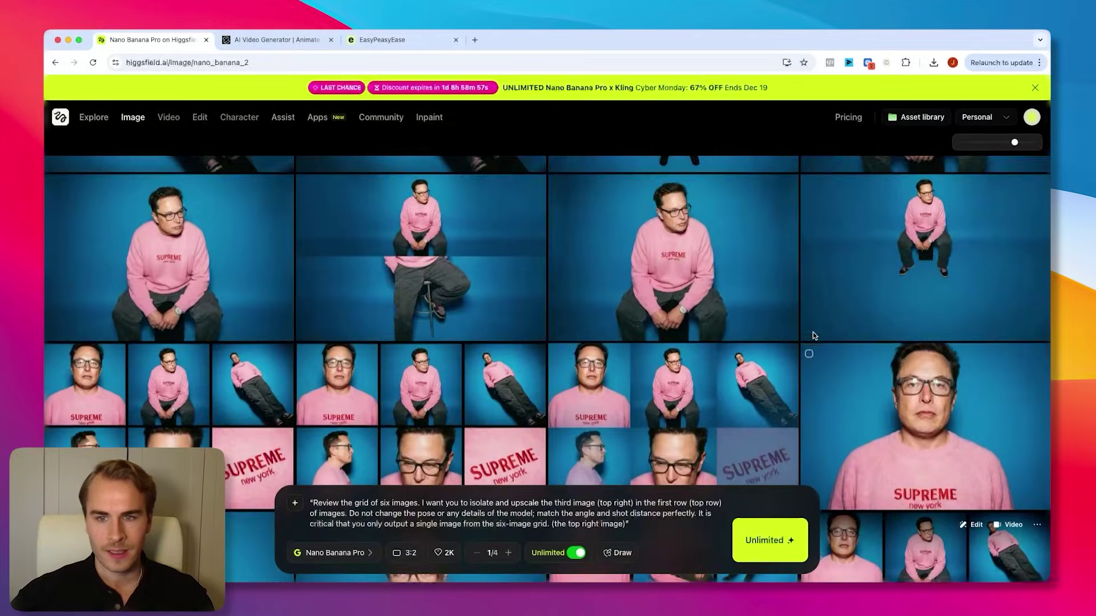
Inspect the upscaled single image of the seated model from the middle frame of the grid's first row.
{"action": "scroll", "coordinate": [813, 332], "scroll_direction": "down", "scroll_amount": 3}
{"action": "left_click", "coordinate": [655, 341]}
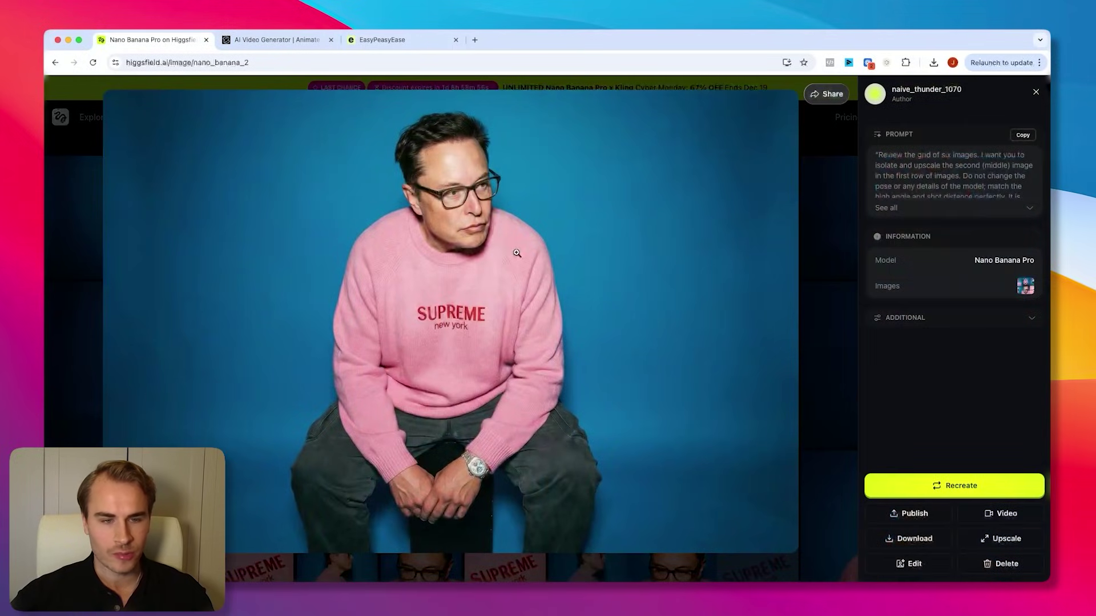
{"action": "left_click", "coordinate": [822, 291]}
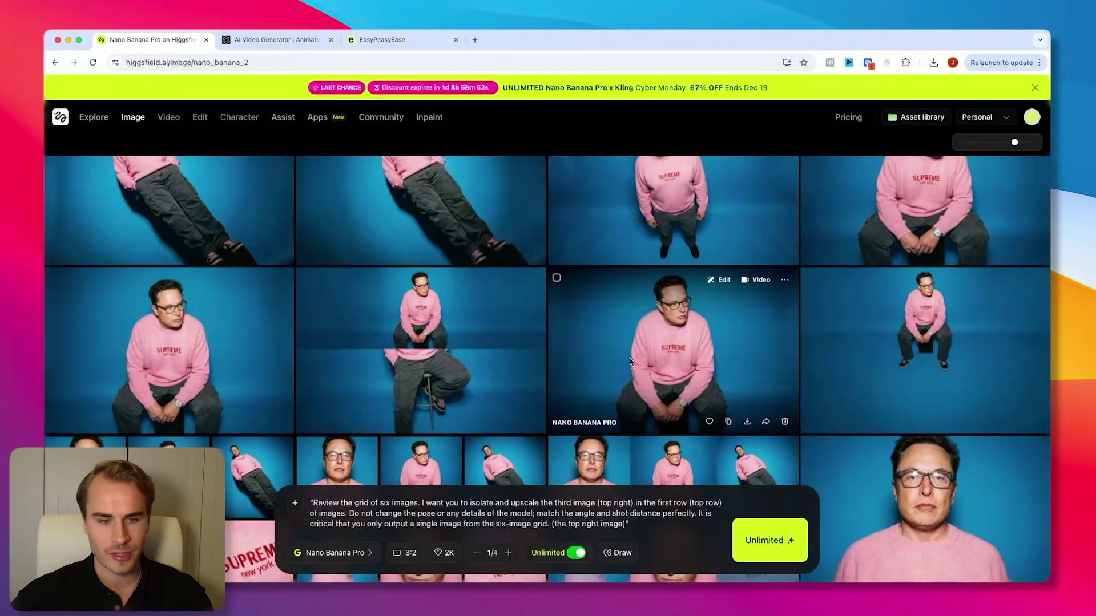
{"action": "left_click", "coordinate": [690, 341]}
{"action": "key", "text": "Escape"}
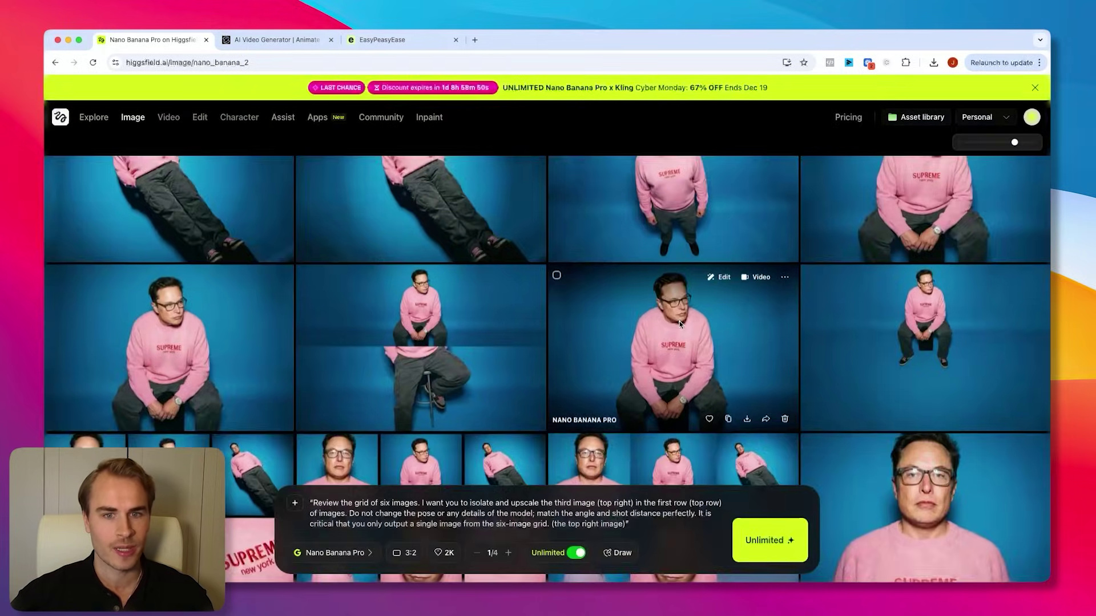
Inspect the upscaled high-angle full-body shot from the third frame of the grid's first row and close it.
{"action": "scroll", "coordinate": [179, 278], "scroll_direction": "down", "scroll_amount": 3}
{"action": "left_click", "coordinate": [179, 278]}
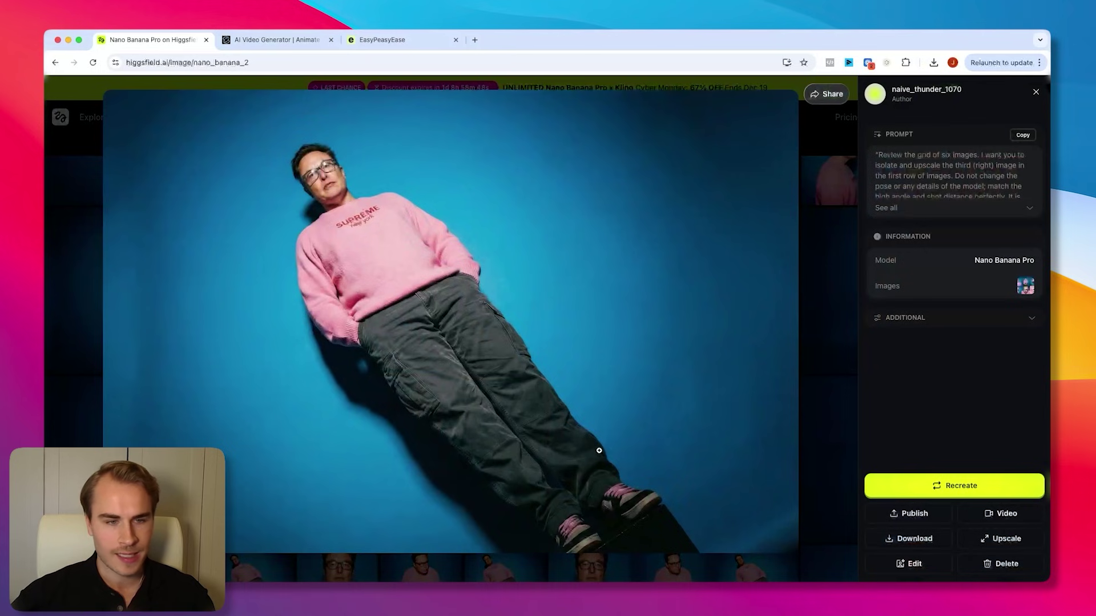
{"action": "key", "text": "Escape"}
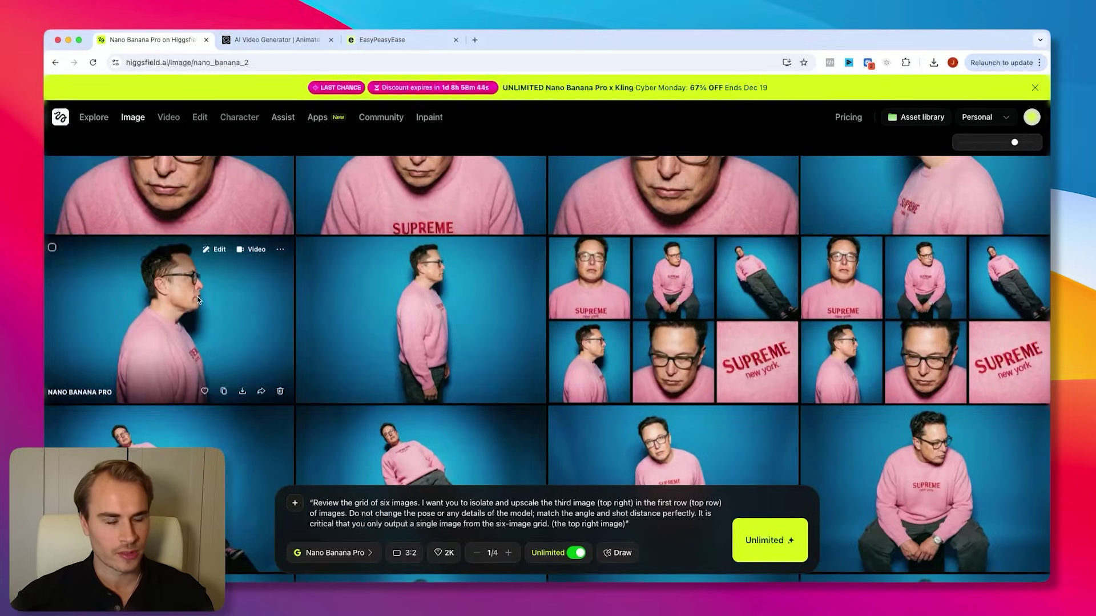
Inspect the upscaled side-profile shot and the tight face close-up from the grid's second row.
{"action": "left_click", "coordinate": [197, 296]}
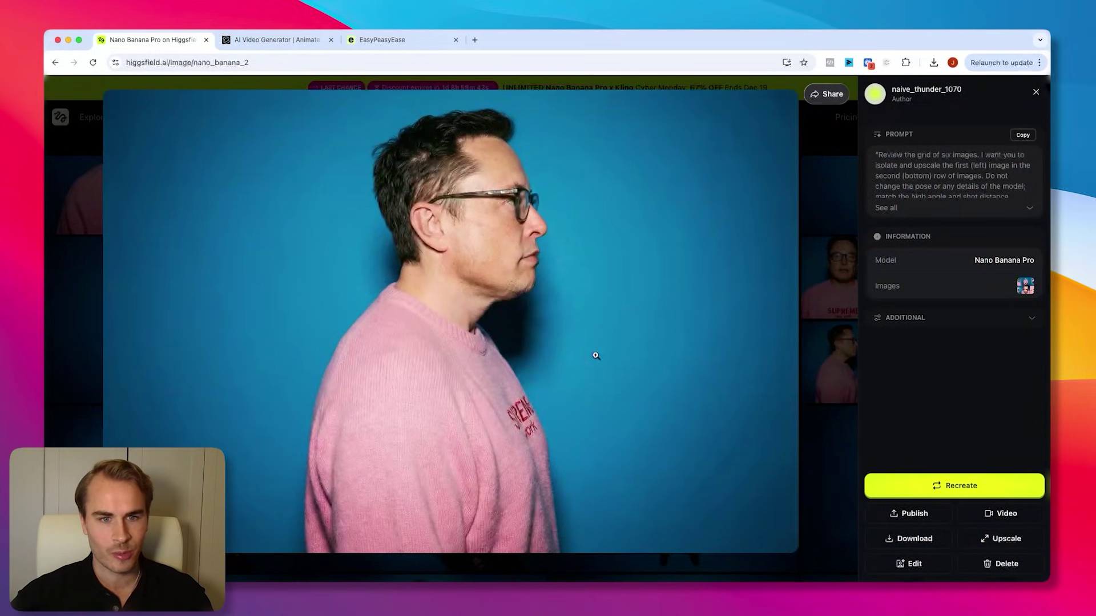
{"action": "key", "text": "Escape"}
{"action": "left_click", "coordinate": [475, 268]}
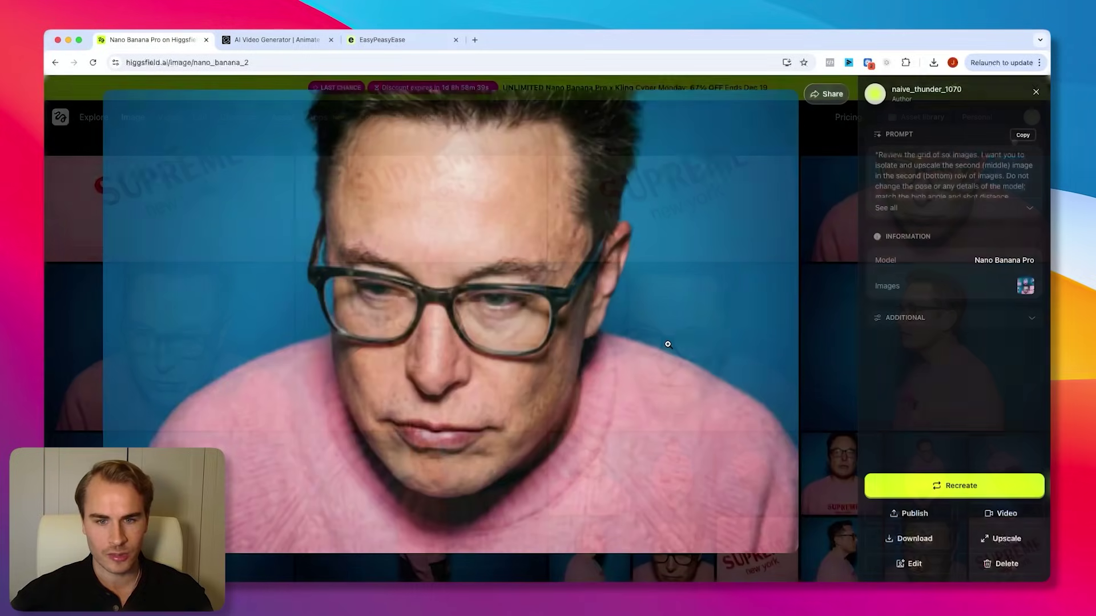
{"action": "key", "text": "Escape"}
Inspect the upscaled close-up of the embroidered Supreme new york logo and close it.
{"action": "scroll", "coordinate": [580, 365], "scroll_direction": "up", "scroll_amount": 3}
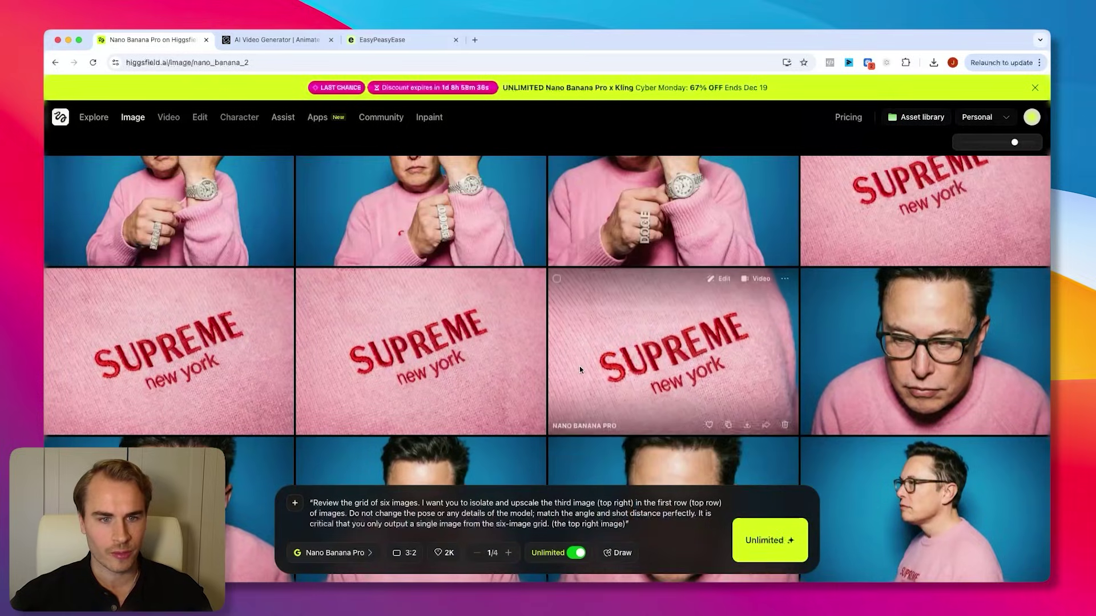
{"action": "left_click", "coordinate": [580, 365]}
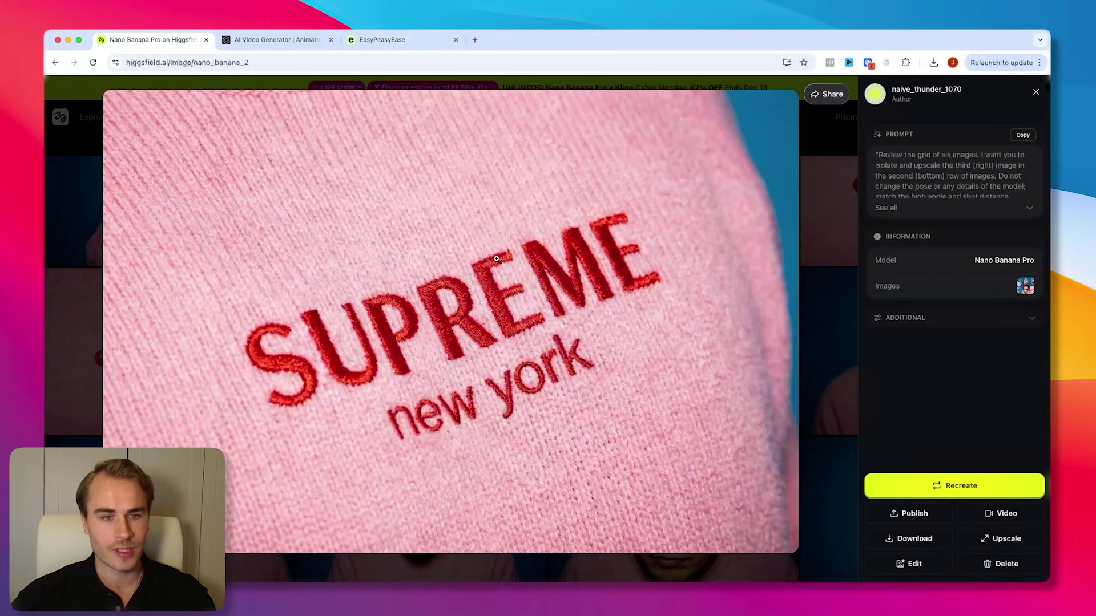
{"action": "key", "text": "Escape"}
Recreate the close-up of the model showing his watch and D.O.G.E ring to load its prompt and reference images.
{"action": "scroll", "coordinate": [862, 384], "scroll_direction": "up", "scroll_amount": 3}
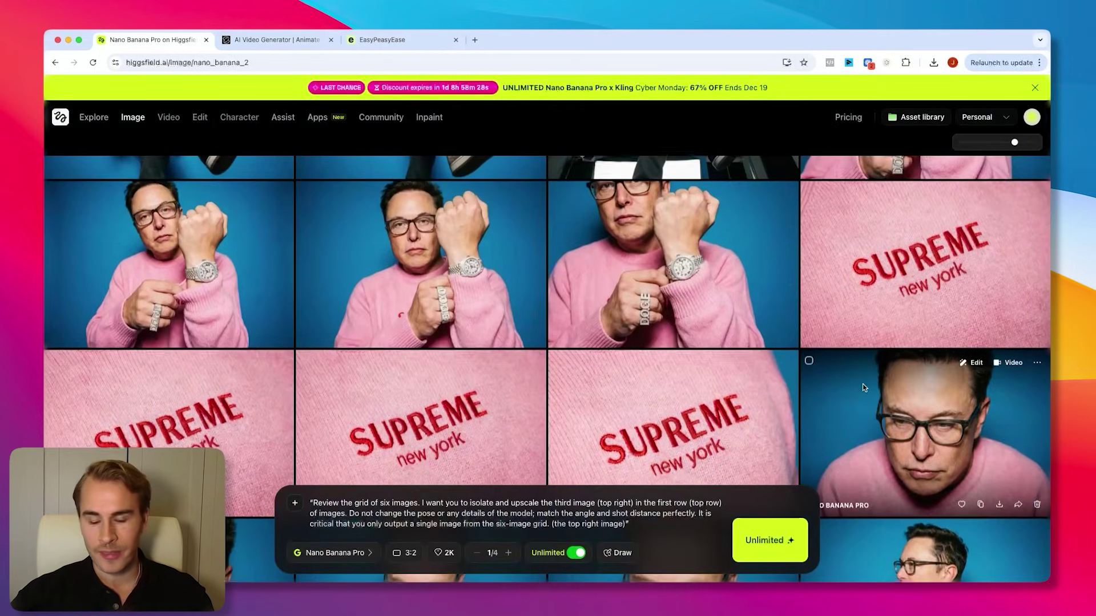
{"action": "scroll", "coordinate": [843, 268], "scroll_direction": "up", "scroll_amount": 2}
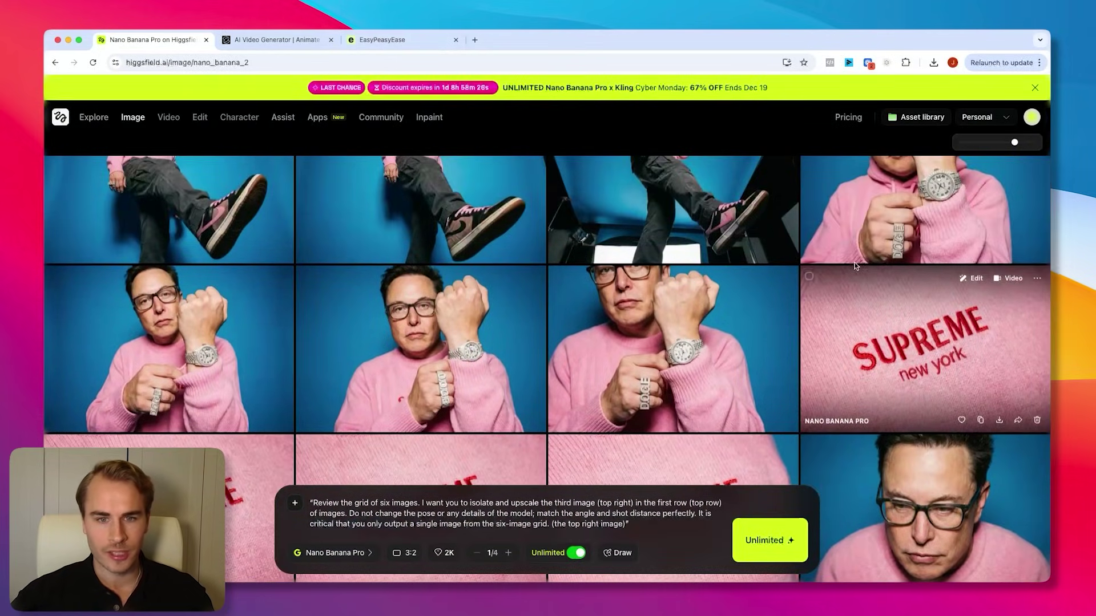
{"action": "left_click", "coordinate": [707, 319]}
{"action": "left_click", "coordinate": [993, 485]}
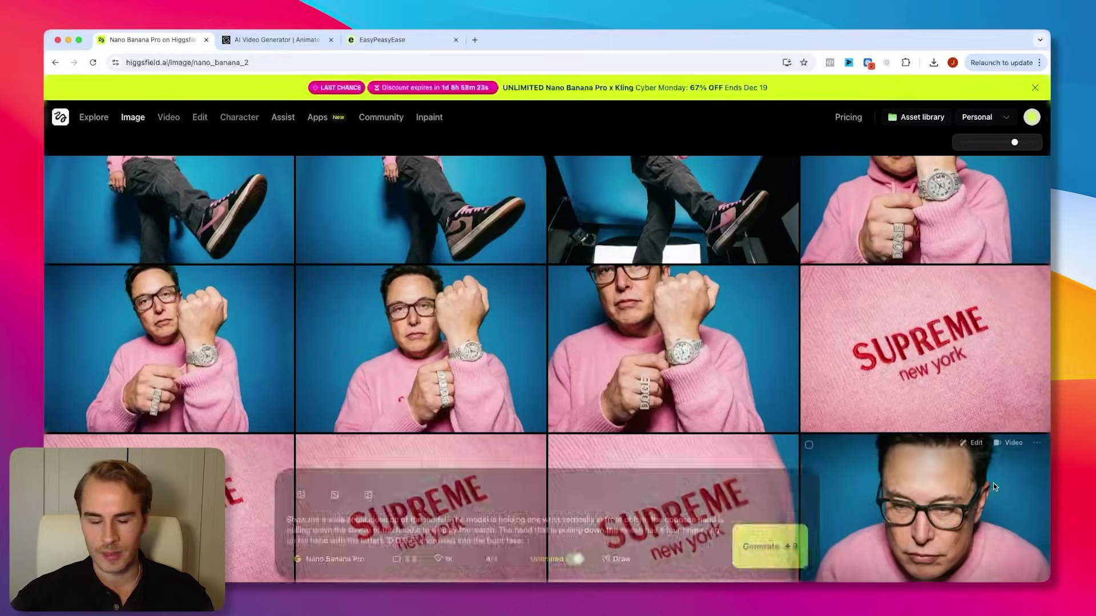
Enlarge the prompt's two reference images, the seated model and the diamond Rolex watch, one after the other.
{"action": "left_click", "coordinate": [305, 495]}
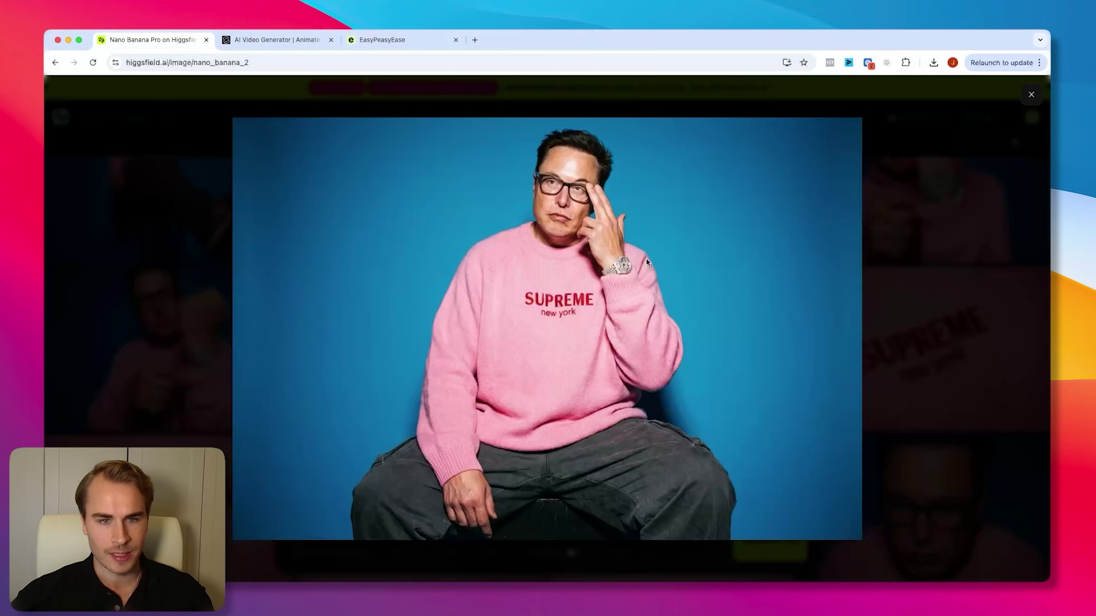
{"action": "left_click", "coordinate": [948, 286]}
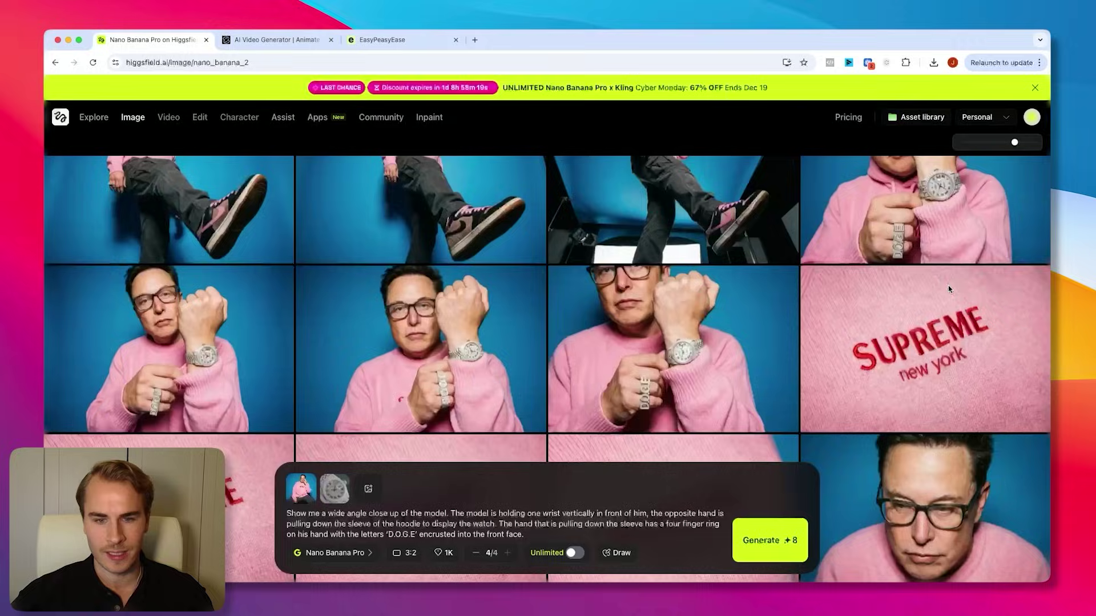
{"action": "left_click", "coordinate": [332, 494]}
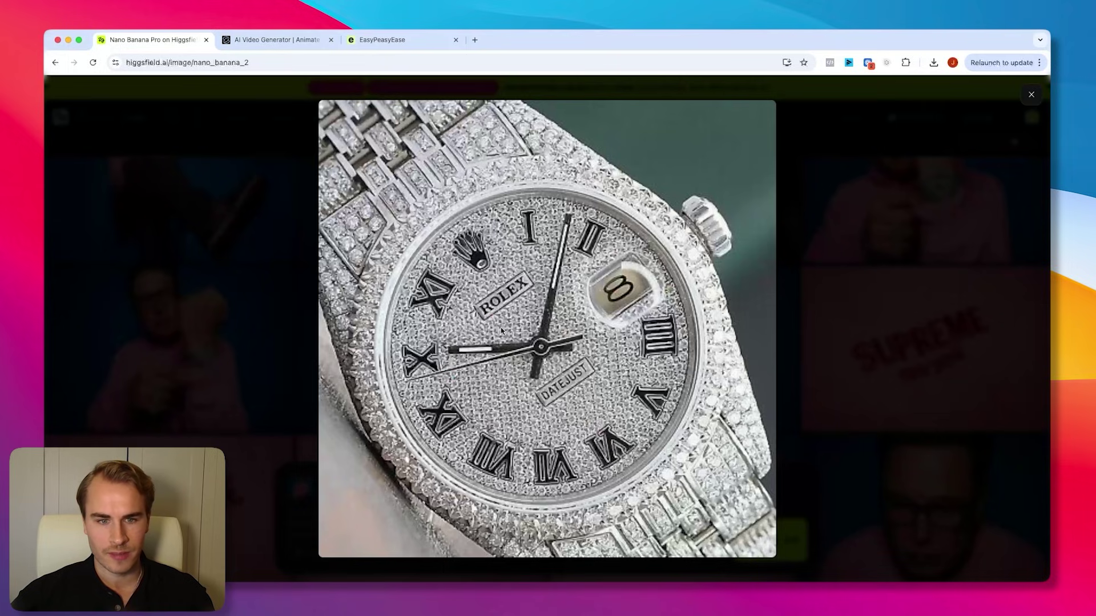
{"action": "left_click", "coordinate": [824, 345]}
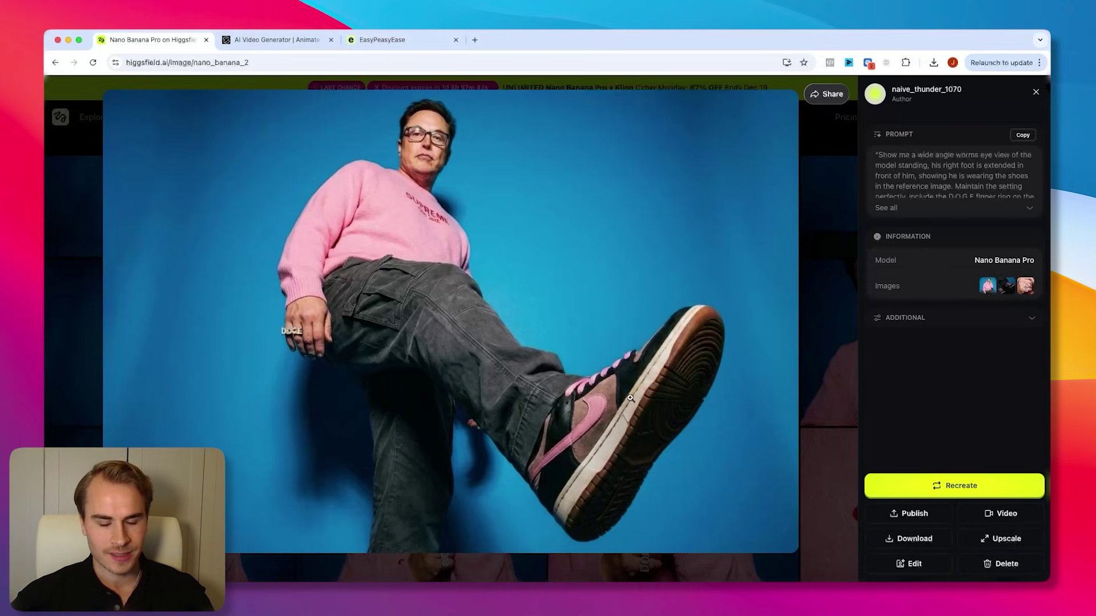
Review the worm's-eye image of the model extending his shoe towards the camera and close it.
{"action": "left_click", "coordinate": [824, 365]}
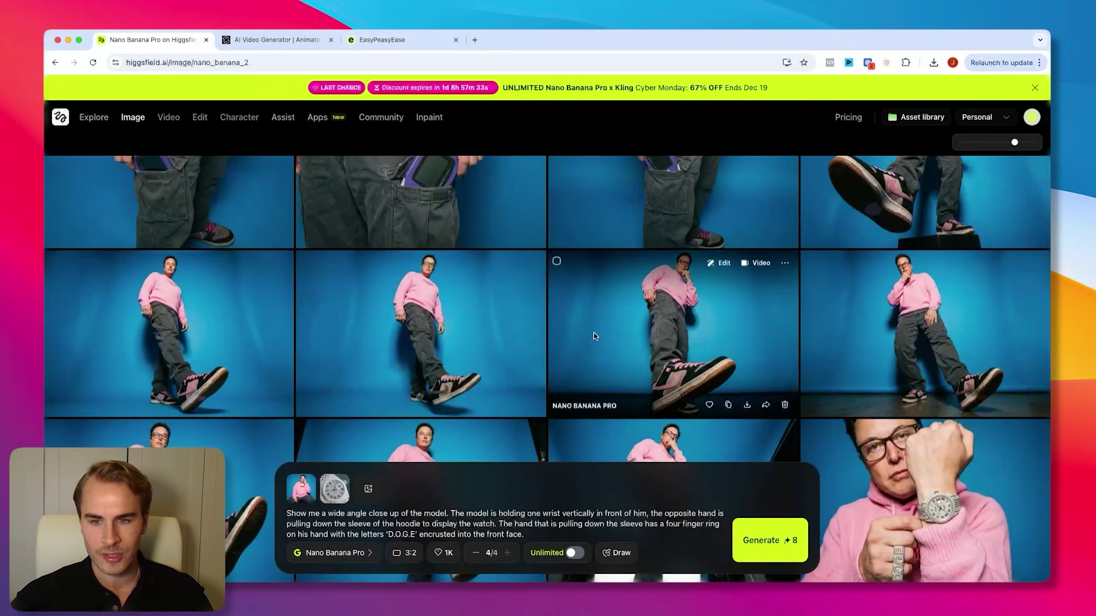
Review the tight shot of the model's ringless hand pulling the Game Boy Advance from his cargo pocket and close it.
{"action": "scroll", "coordinate": [704, 363], "scroll_direction": "up", "scroll_amount": 2}
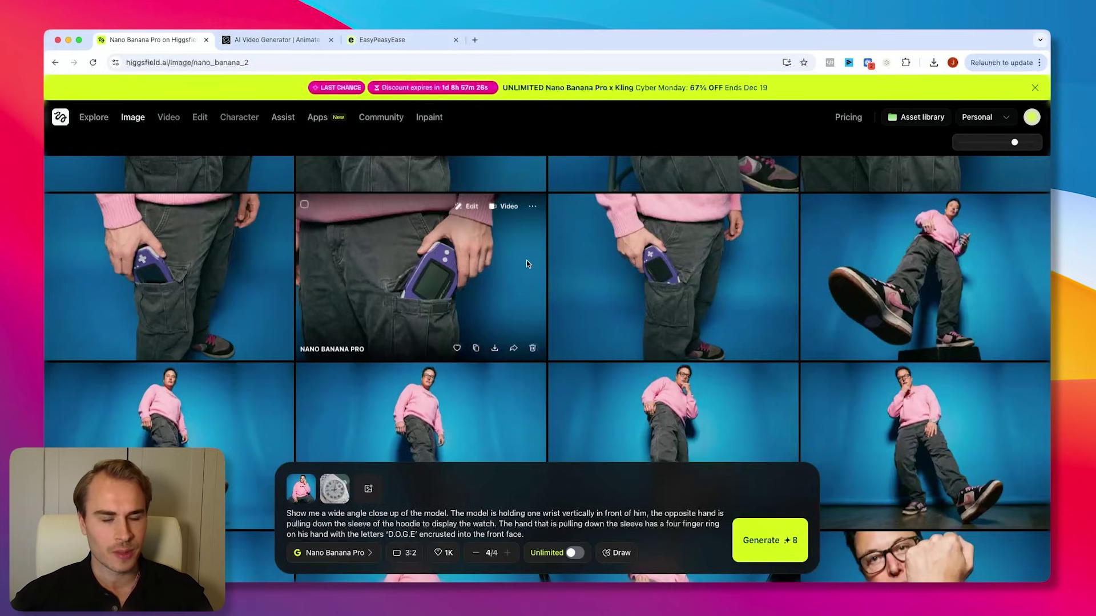
{"action": "scroll", "coordinate": [501, 291], "scroll_direction": "up", "scroll_amount": 1}
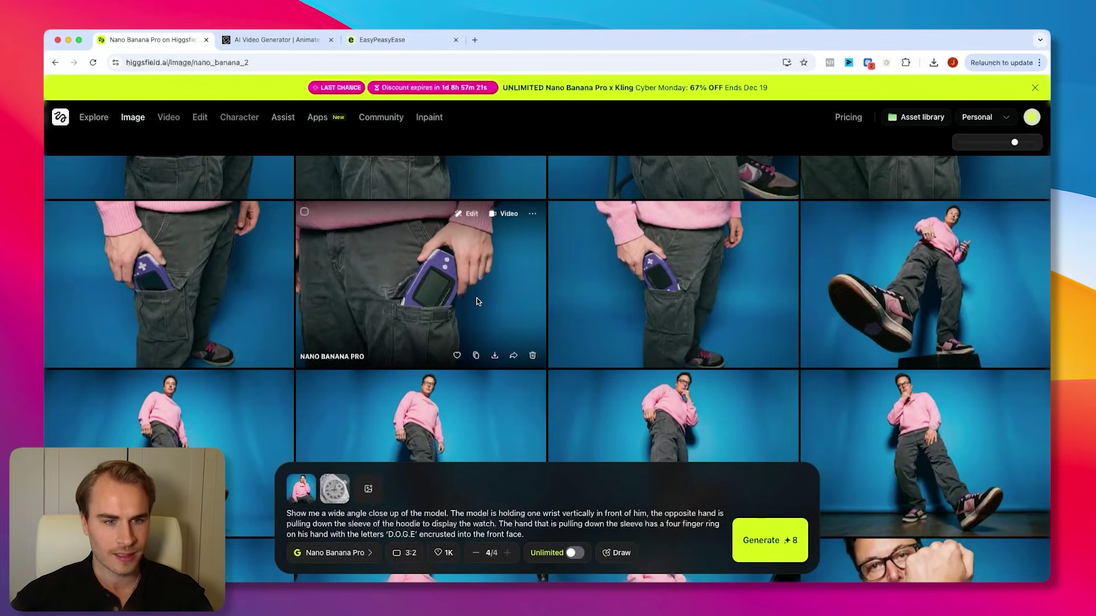
{"action": "scroll", "coordinate": [365, 306], "scroll_direction": "up", "scroll_amount": 1}
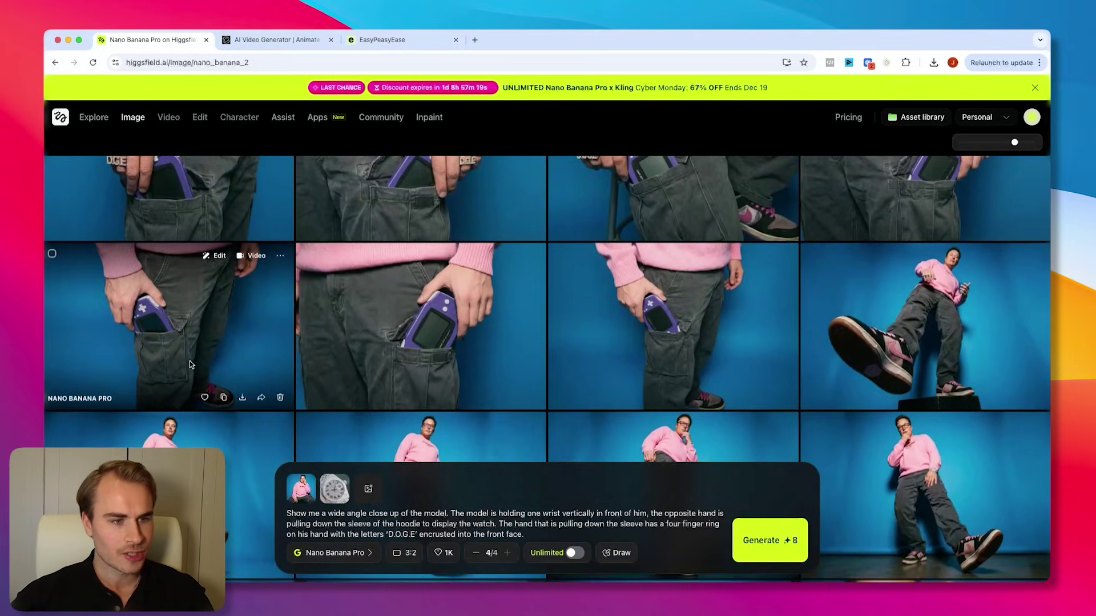
{"action": "scroll", "coordinate": [183, 363], "scroll_direction": "up", "scroll_amount": 1}
{"action": "scroll", "coordinate": [148, 368], "scroll_direction": "up", "scroll_amount": 2}
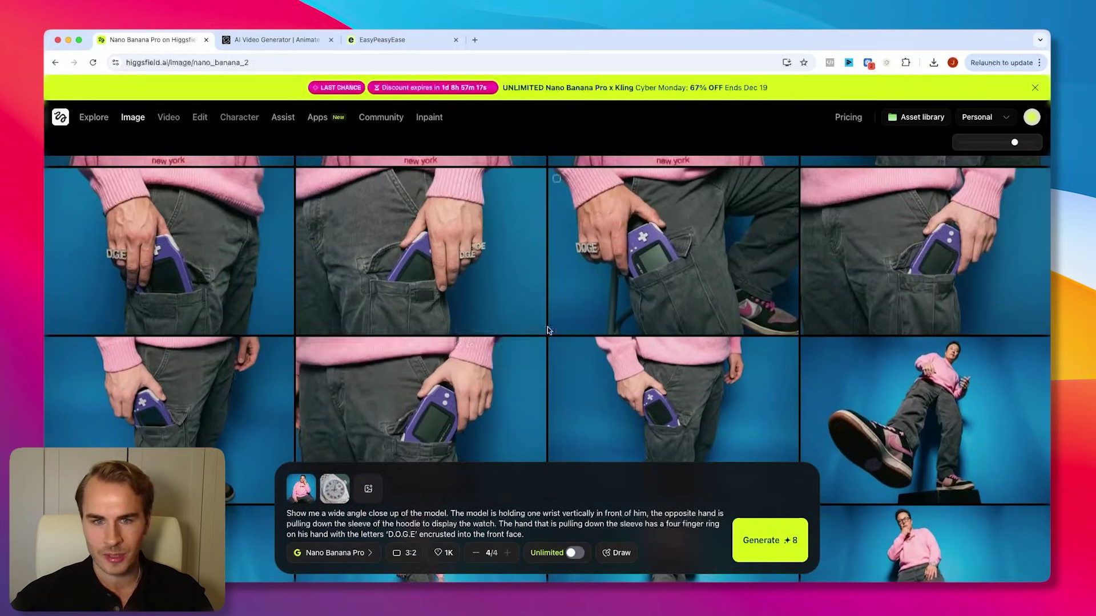
{"action": "left_click", "coordinate": [132, 371]}
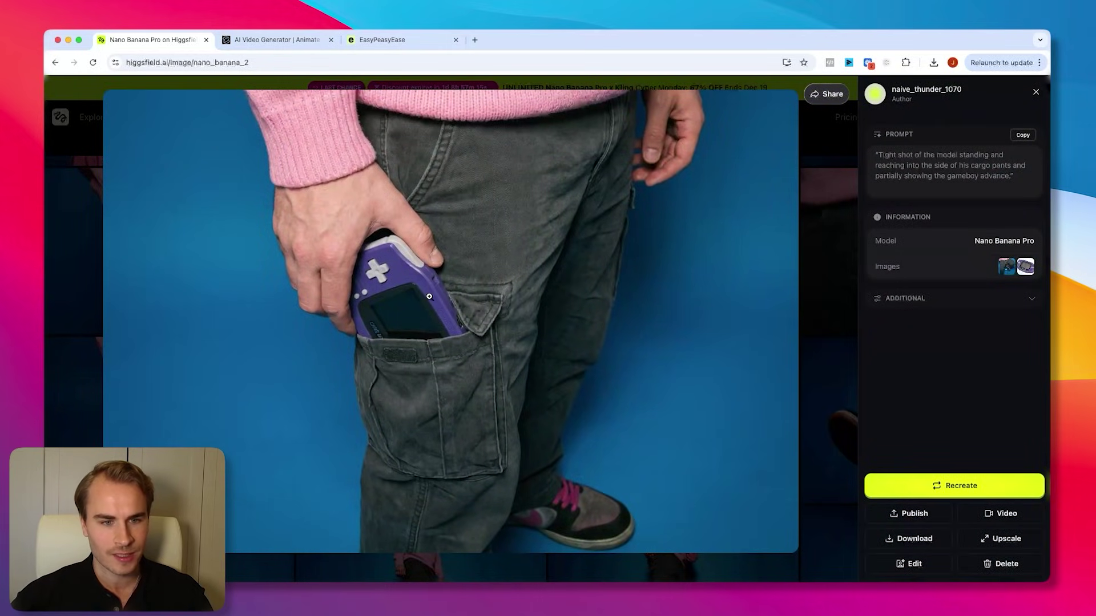
{"action": "left_click", "coordinate": [829, 369]}
Compare two cargo-pocket Game Boy shots with the DOGE ring, one of him standing and one seated, closing each.
{"action": "scroll", "coordinate": [893, 335], "scroll_direction": "up", "scroll_amount": 2}
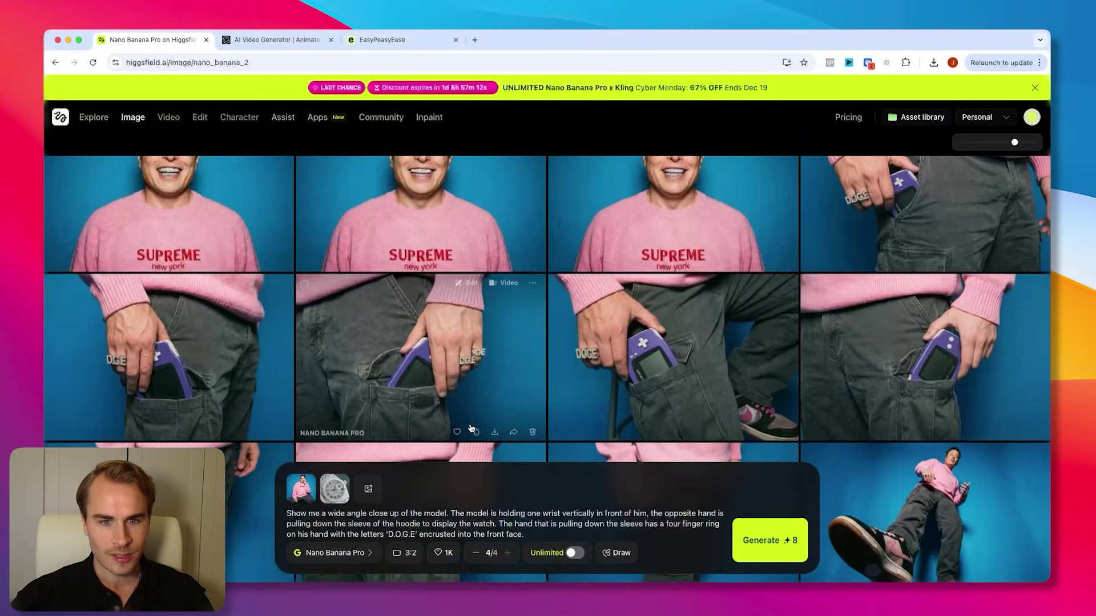
{"action": "left_click", "coordinate": [508, 365]}
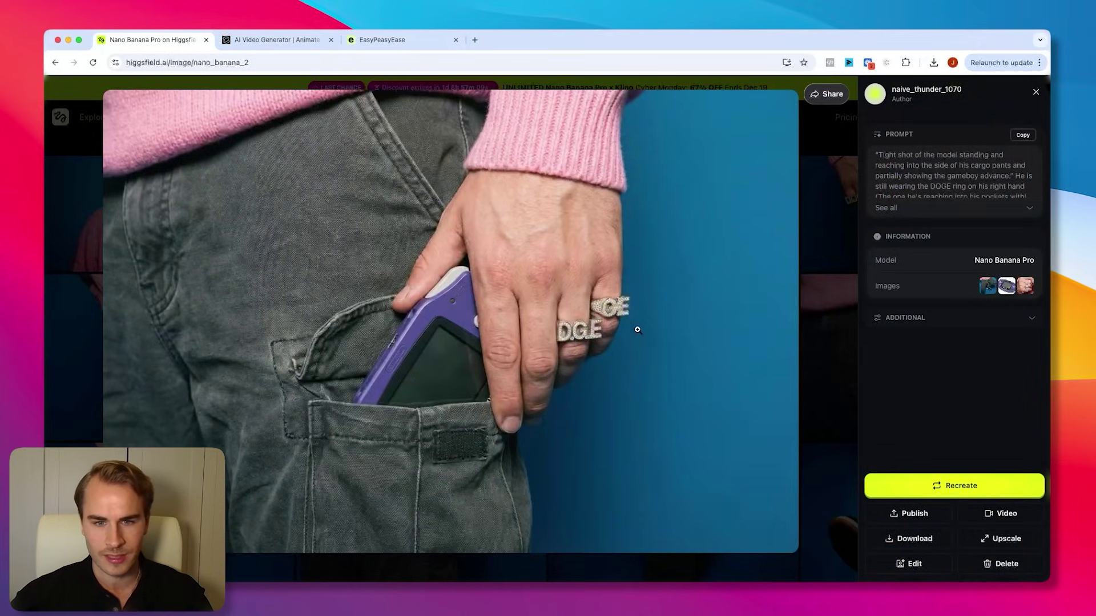
{"action": "left_click", "coordinate": [828, 337]}
{"action": "left_click", "coordinate": [660, 346]}
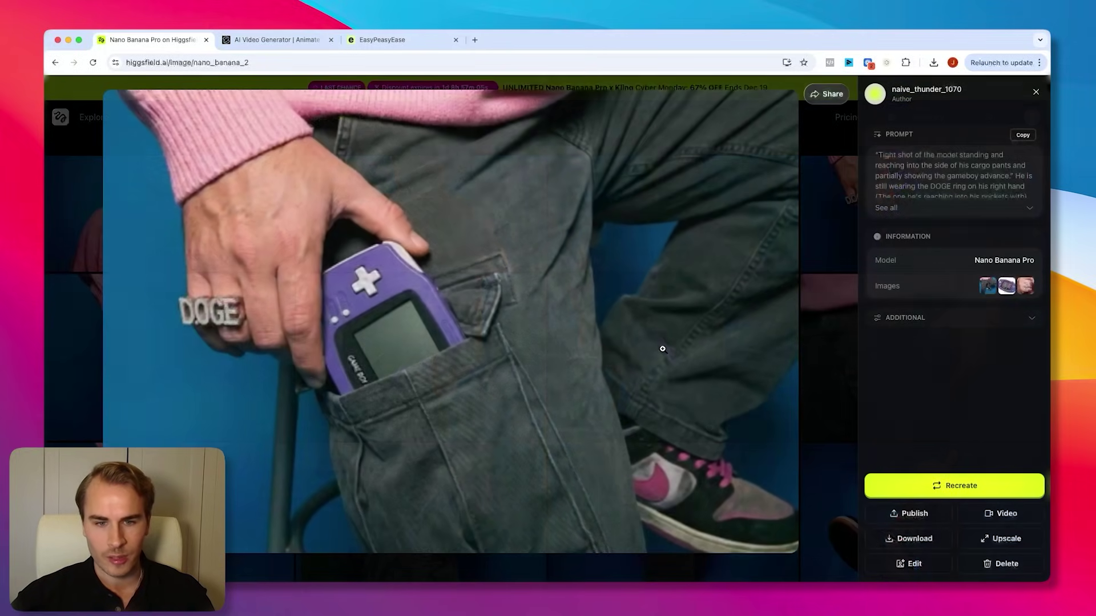
{"action": "left_click", "coordinate": [835, 302]}
Review the ringed hand pulling the Game Boy from the hip pocket and the standing worm's-eye shoe shot, closing each.
{"action": "scroll", "coordinate": [430, 341], "scroll_direction": "down", "scroll_amount": 5}
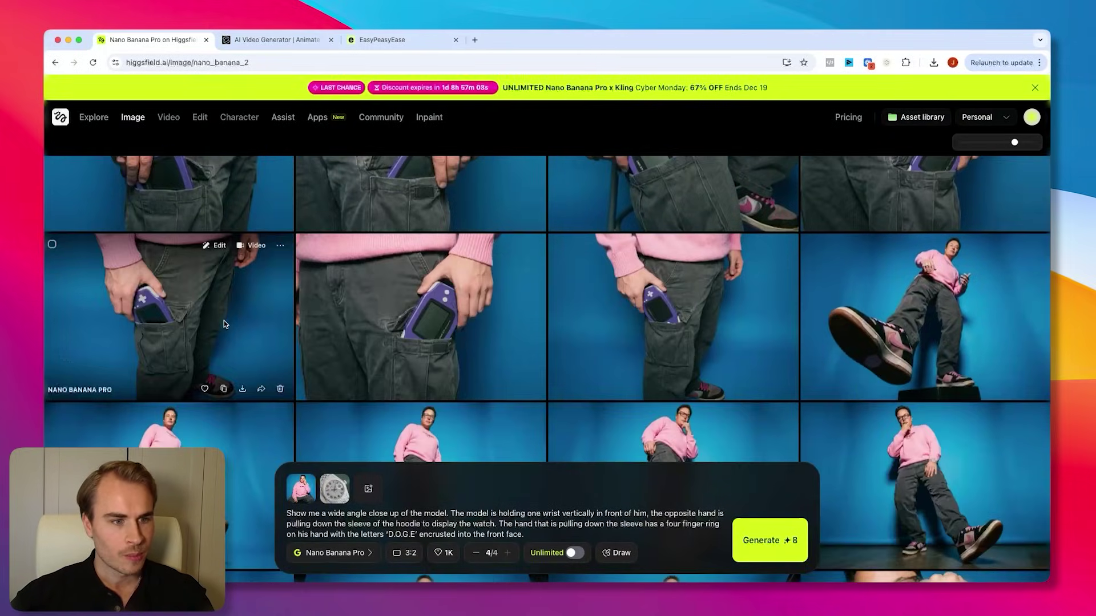
{"action": "scroll", "coordinate": [959, 360], "scroll_direction": "down", "scroll_amount": 2}
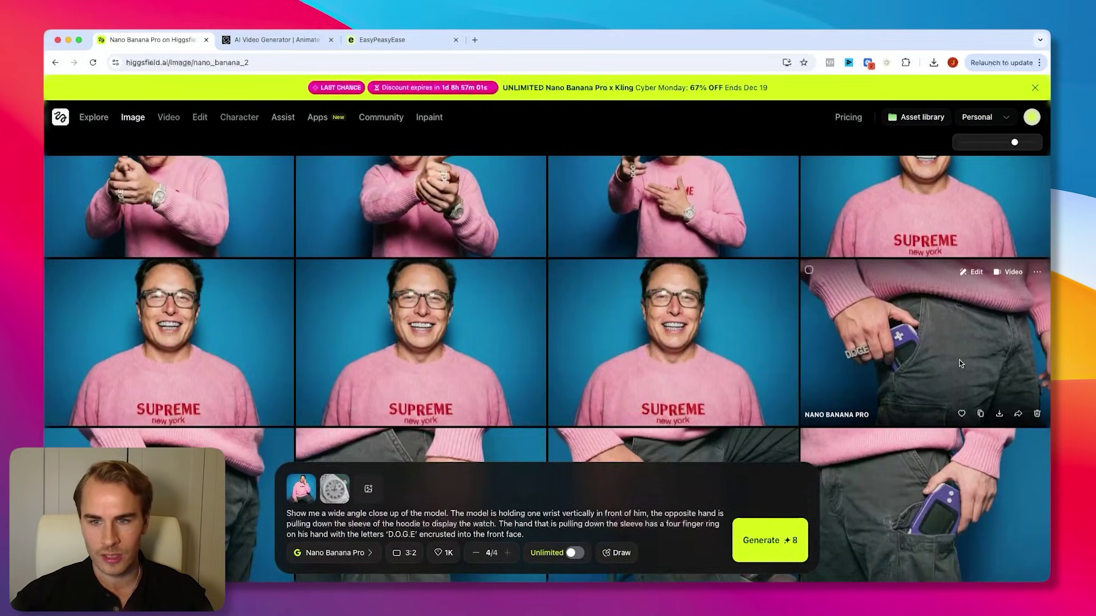
{"action": "left_click", "coordinate": [959, 359]}
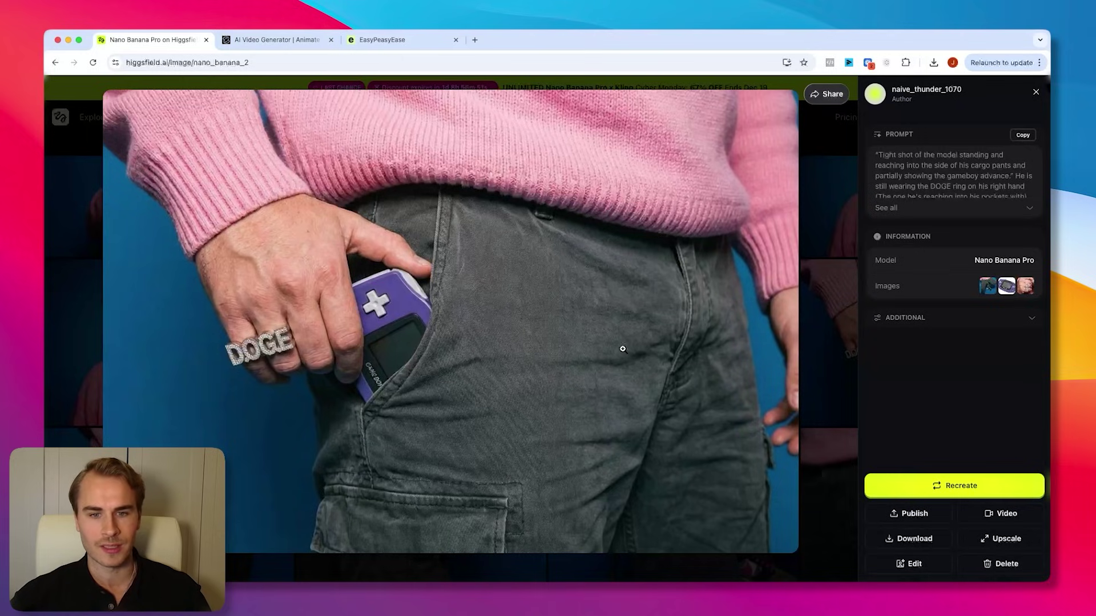
{"action": "left_click", "coordinate": [824, 334]}
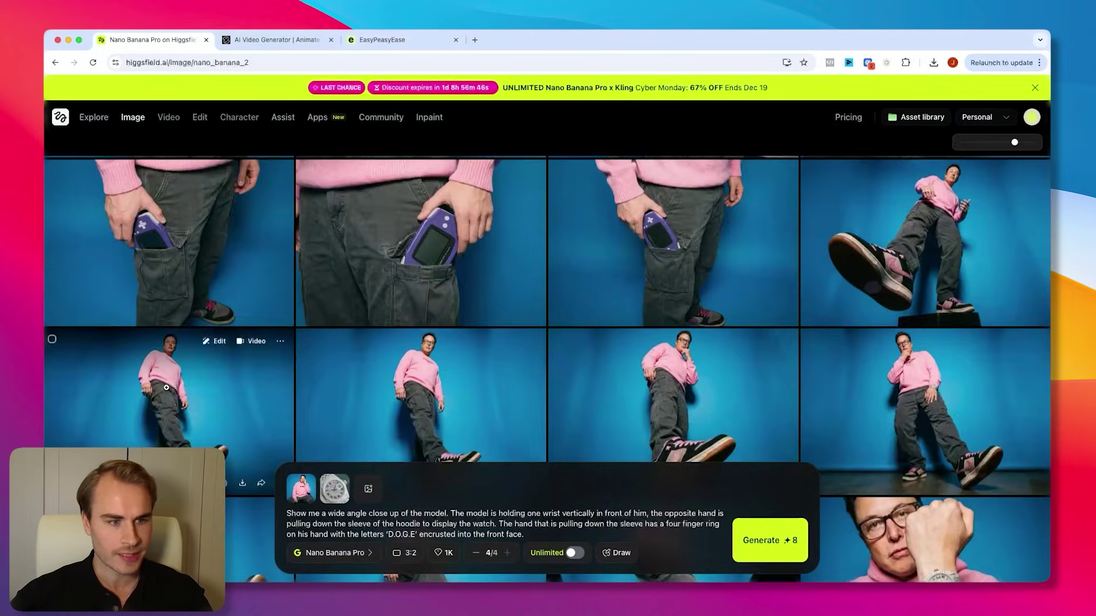
{"action": "left_click", "coordinate": [166, 387]}
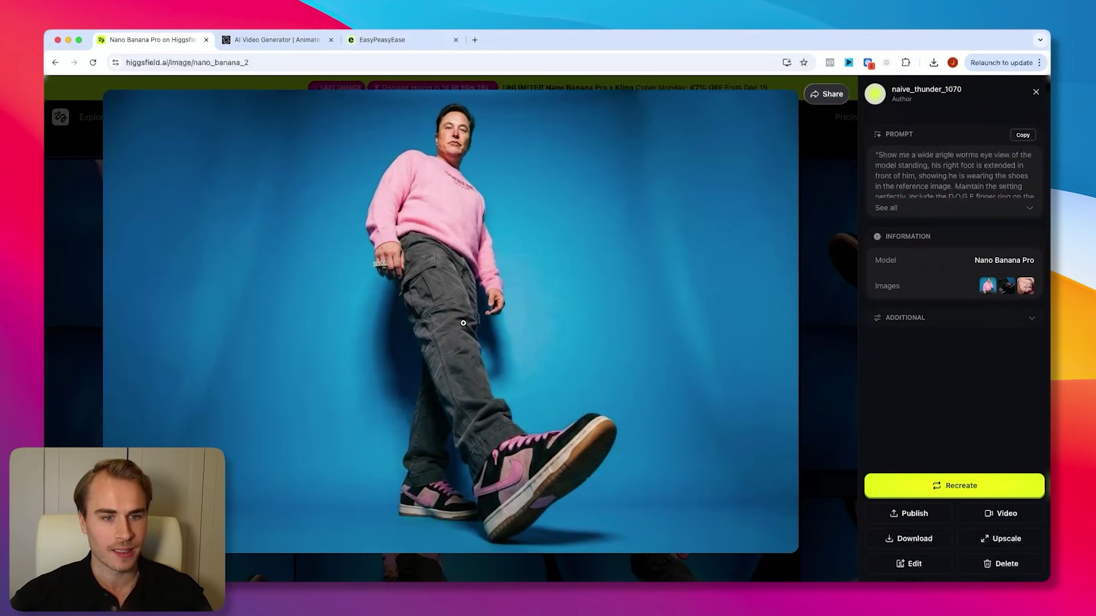
{"action": "left_click", "coordinate": [831, 389]}
Recreate the smiling portrait with the grills to load its prompt and reference images.
{"action": "scroll", "coordinate": [779, 366], "scroll_direction": "up", "scroll_amount": 5}
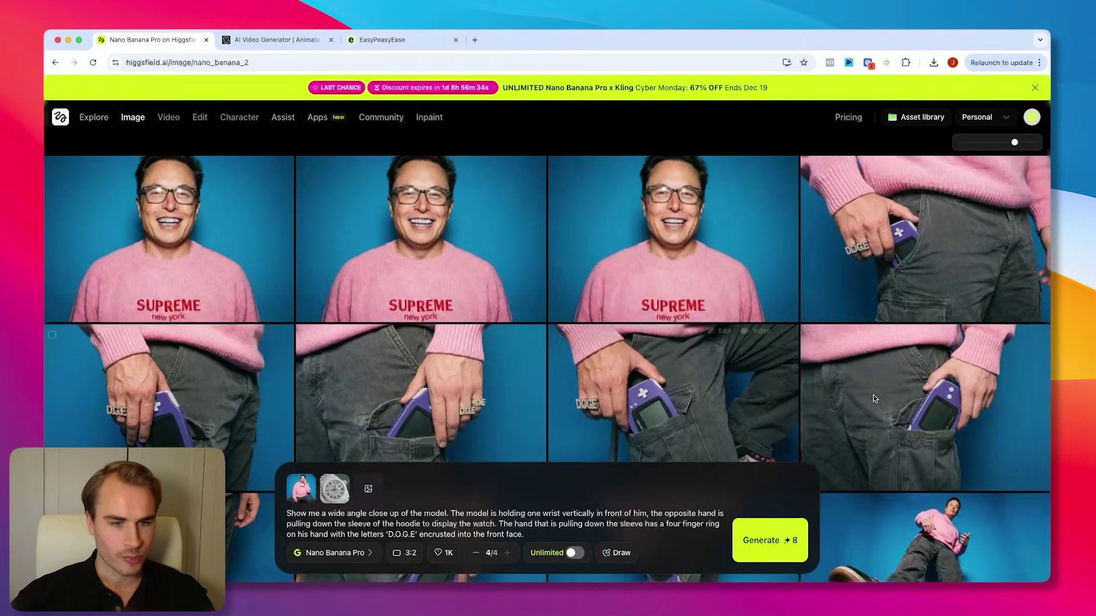
{"action": "left_click", "coordinate": [695, 309]}
{"action": "left_click", "coordinate": [848, 322]}
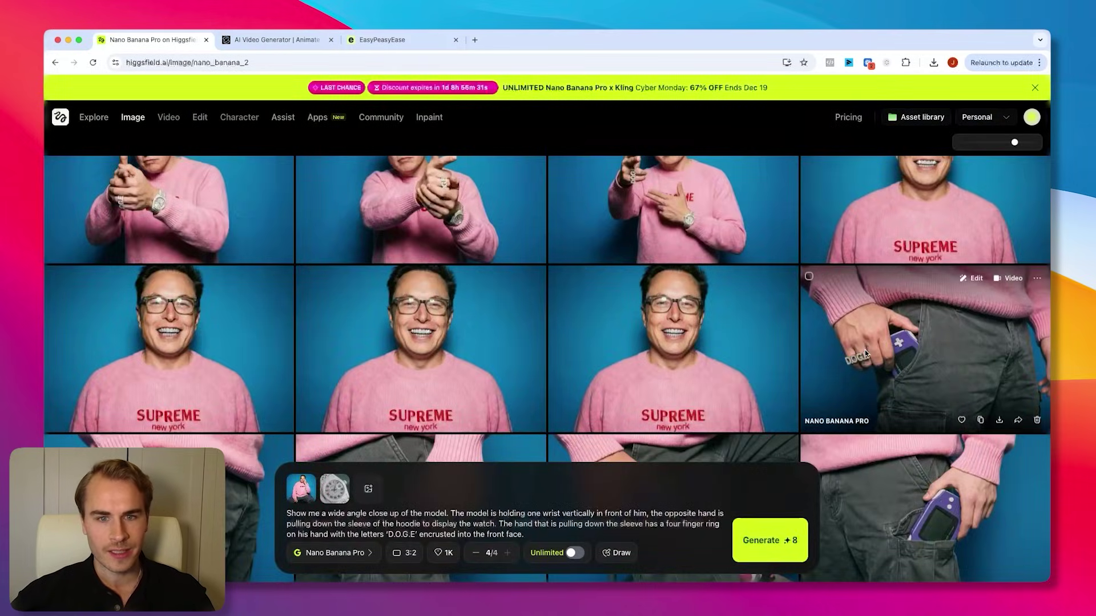
{"action": "left_click", "coordinate": [684, 349]}
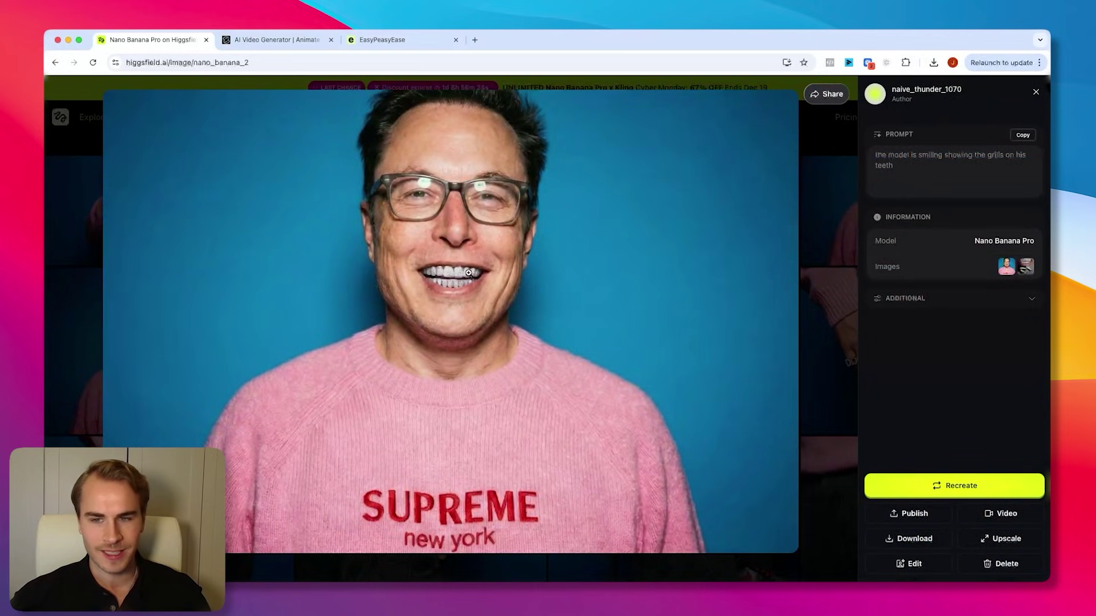
{"action": "left_click", "coordinate": [932, 491]}
Enlarge the prompt's two reference images, the unsmiling Supreme portrait and the diamond grills, one after the other.
{"action": "left_click", "coordinate": [311, 502]}
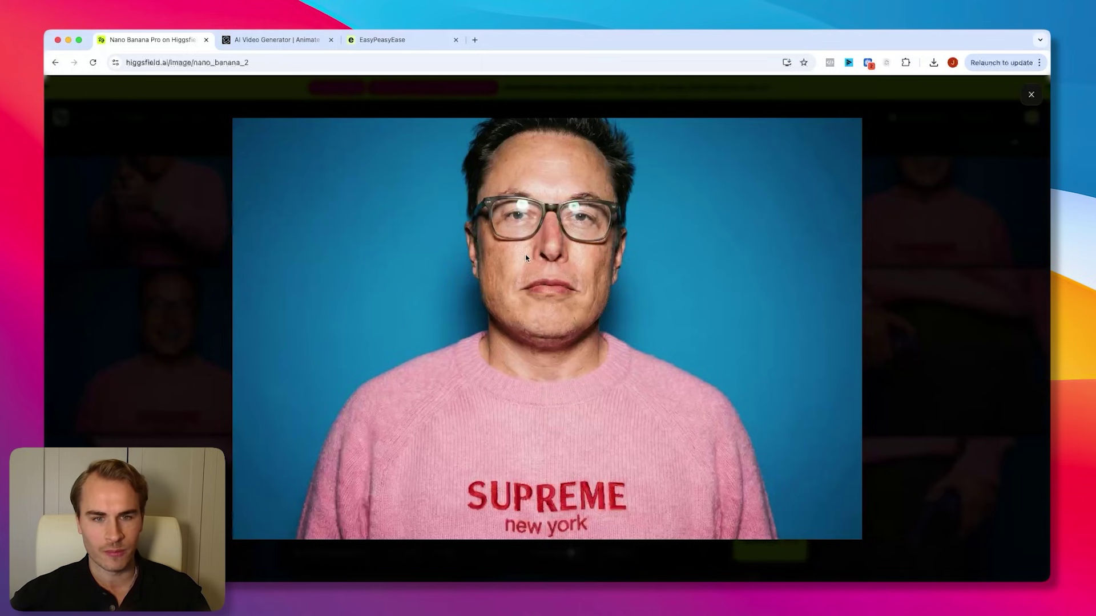
{"action": "left_click", "coordinate": [900, 321]}
{"action": "left_click", "coordinate": [337, 508]}
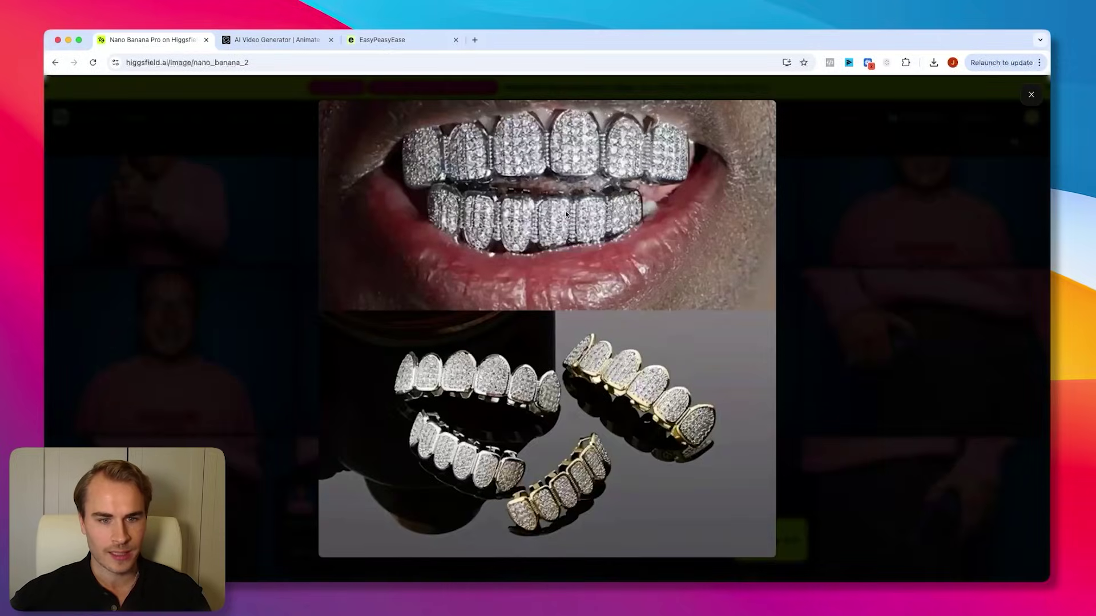
{"action": "left_click", "coordinate": [829, 310]}
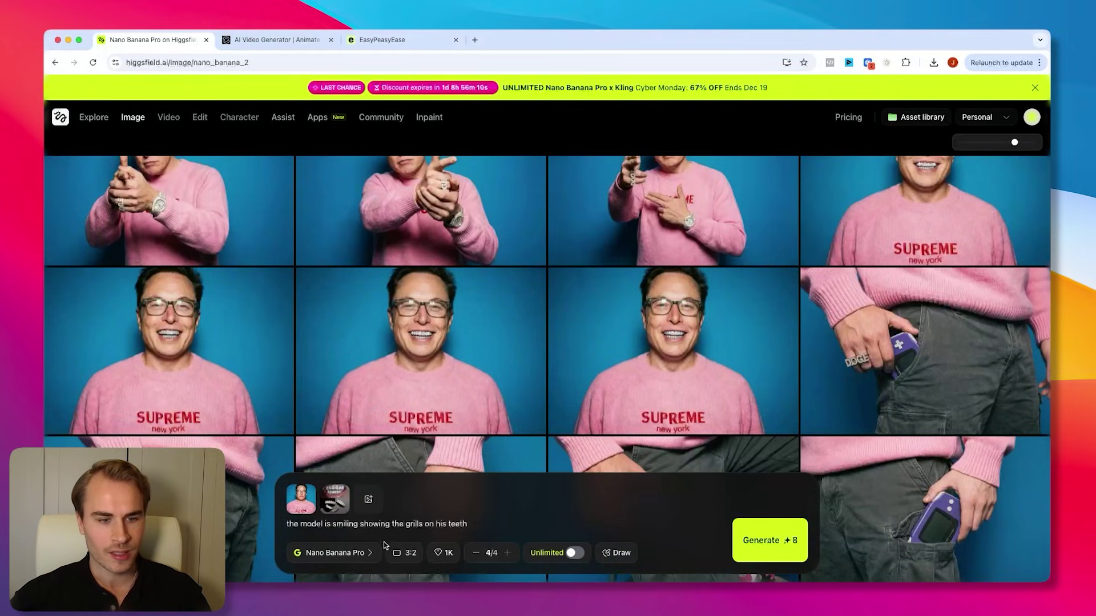
Look at the generated smiling grills portrait once more and close it.
{"action": "scroll", "coordinate": [690, 338], "scroll_direction": "up", "scroll_amount": 1}
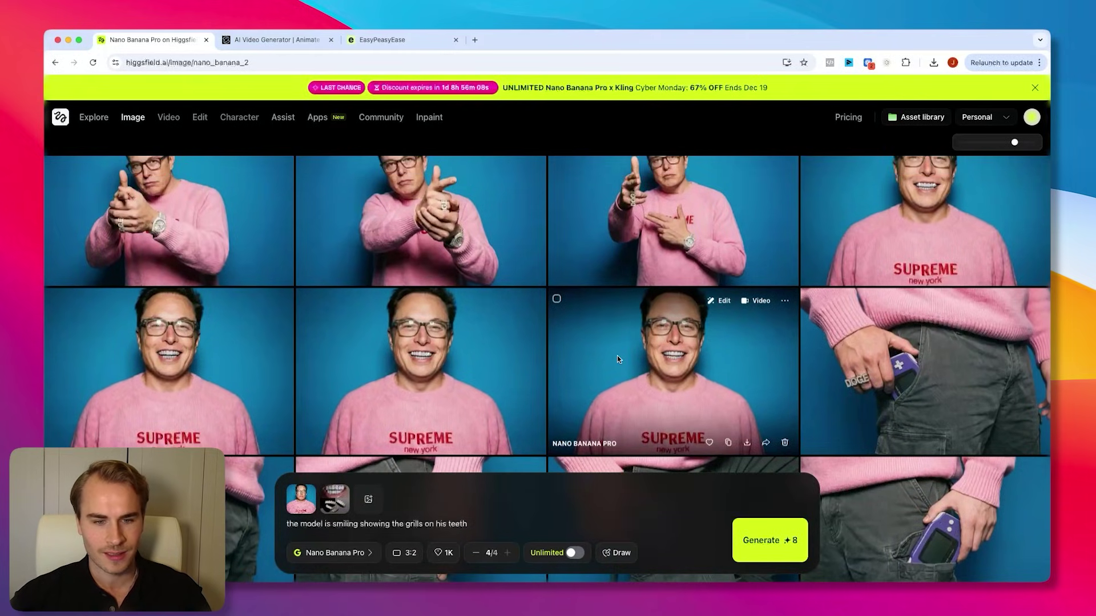
{"action": "left_click", "coordinate": [654, 358]}
{"action": "left_click", "coordinate": [822, 328]}
Recreate the two-handed gangster-pose image to load its prompt, and enlarge its watch-and-DOGE-ring reference image.
{"action": "scroll", "coordinate": [814, 334], "scroll_direction": "up", "scroll_amount": 3}
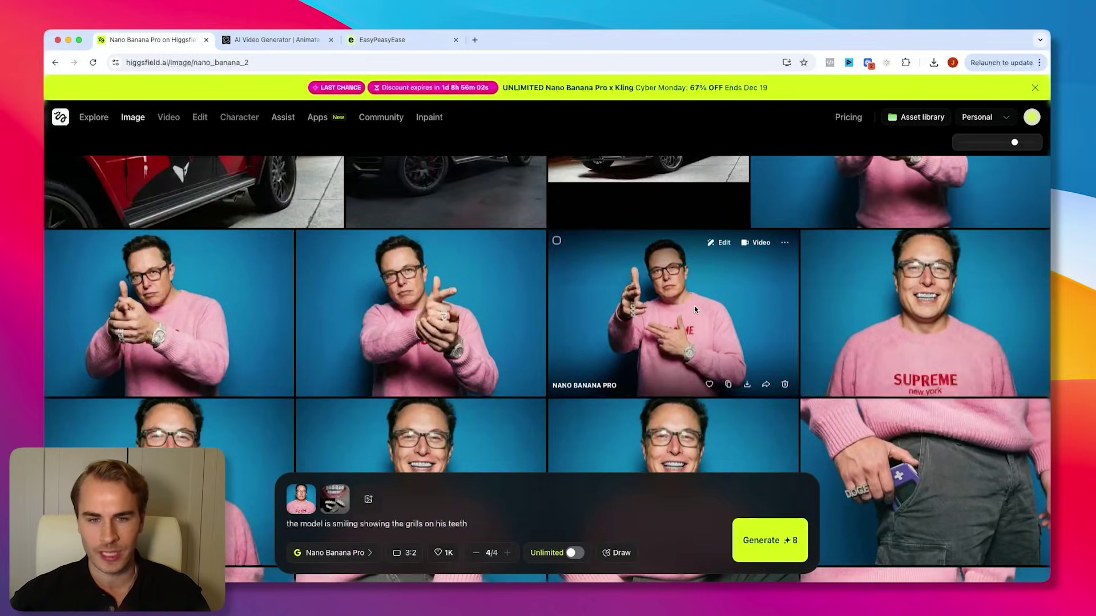
{"action": "left_click", "coordinate": [696, 308]}
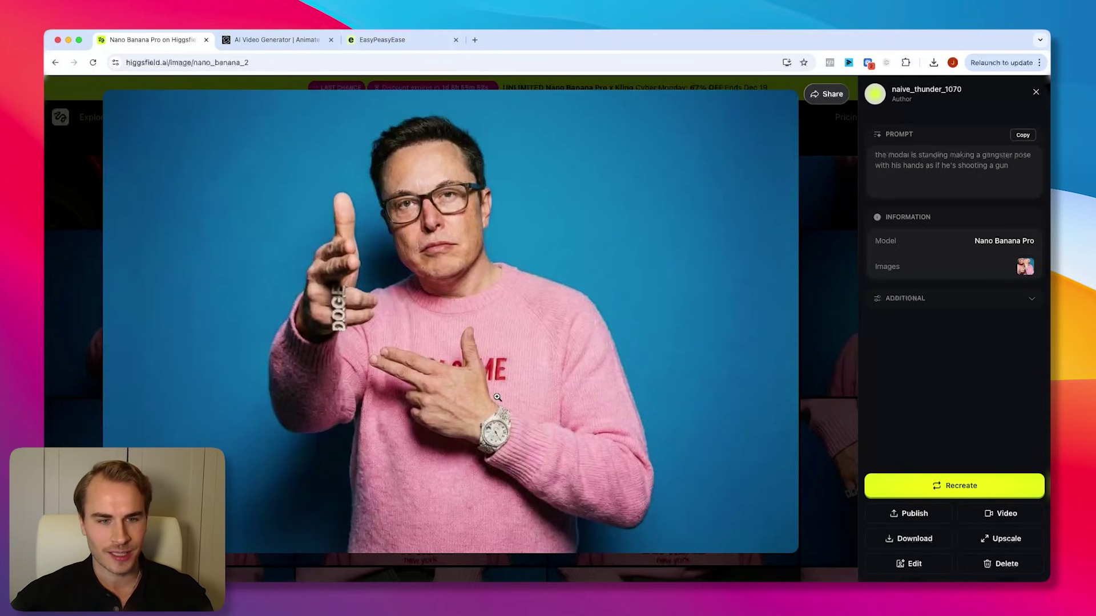
{"action": "left_click", "coordinate": [935, 487]}
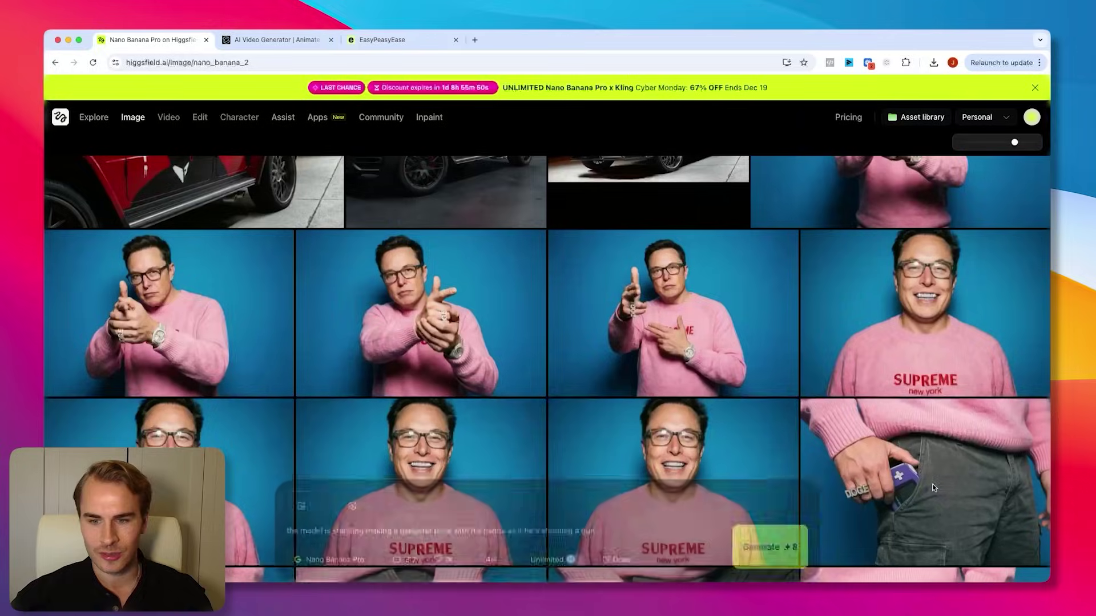
{"action": "left_click", "coordinate": [522, 423]}
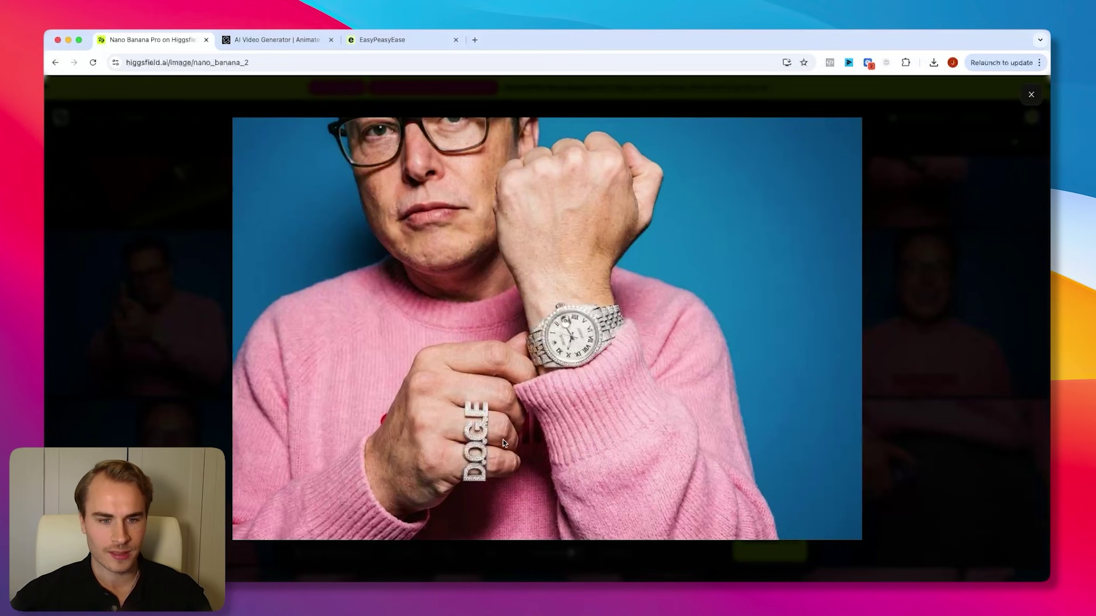
{"action": "key", "text": "Escape"}
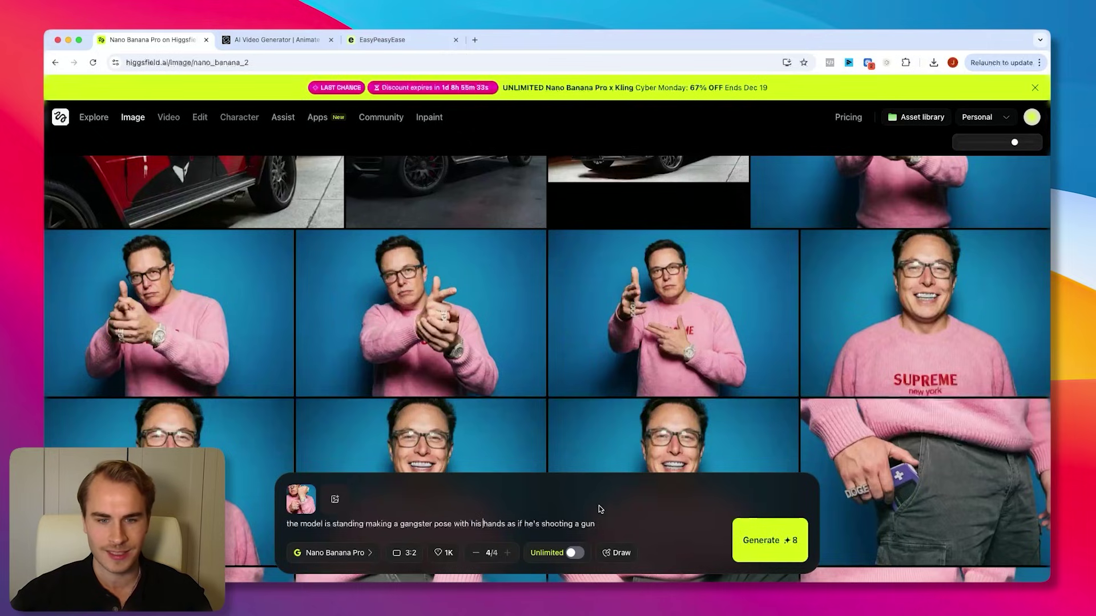
Examine the gangster-pose images, checking the DOGE ring, the watch and the hands up close, and close them.
{"action": "left_click", "coordinate": [430, 323]}
{"action": "key", "text": "Escape"}
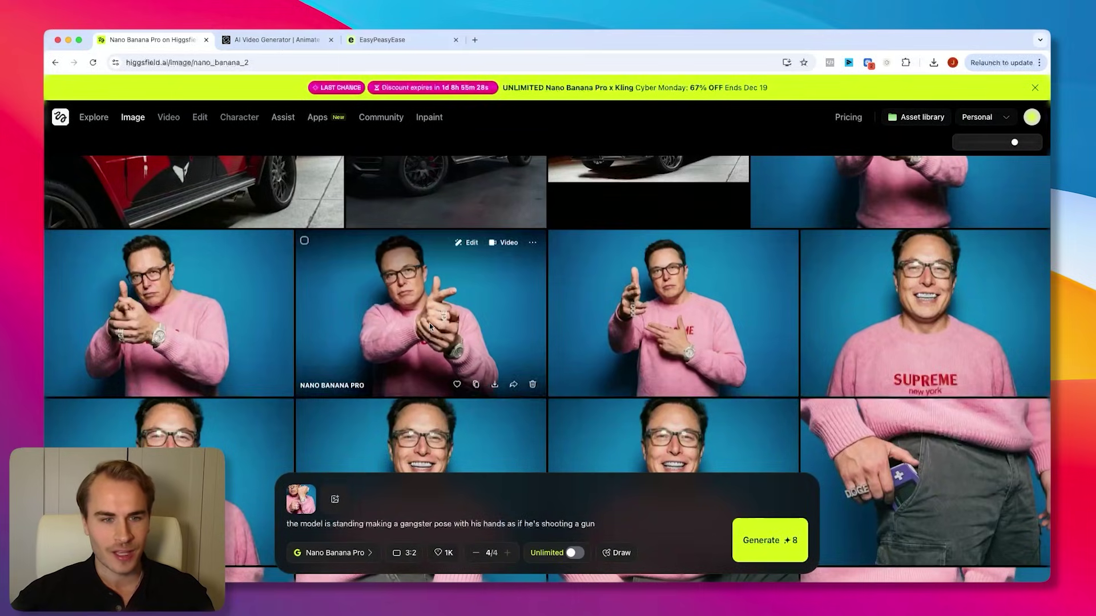
{"action": "left_click", "coordinate": [708, 308]}
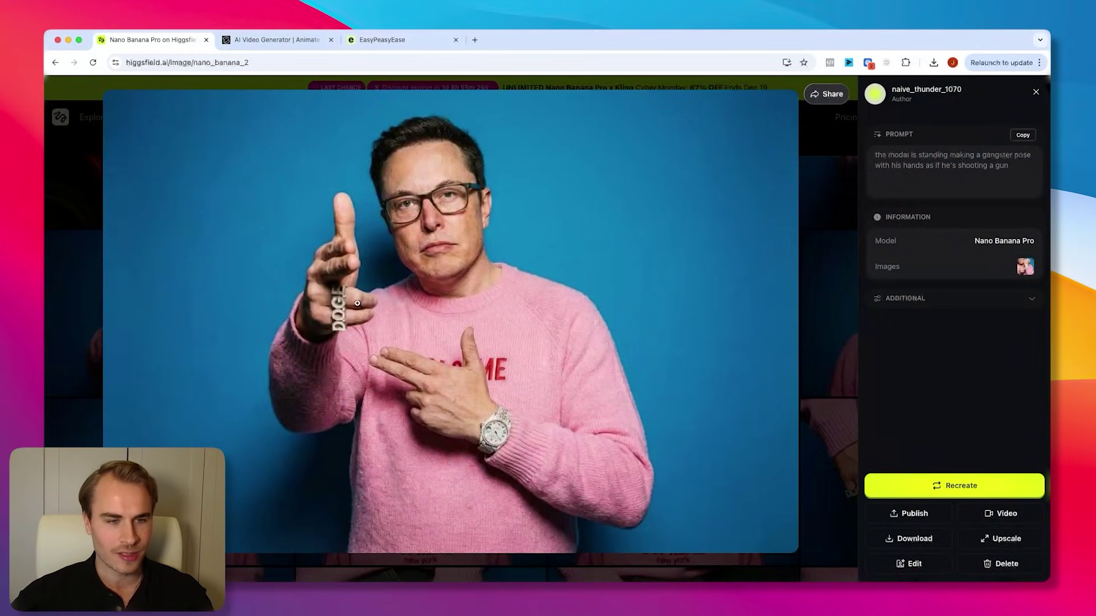
{"action": "left_click", "coordinate": [500, 430]}
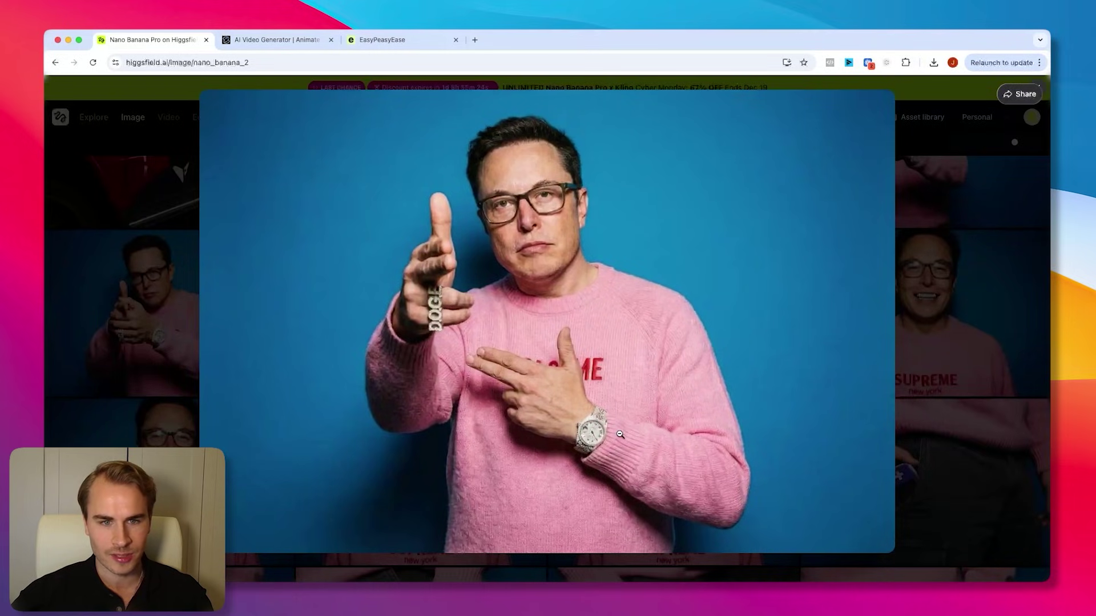
{"action": "left_click", "coordinate": [463, 295]}
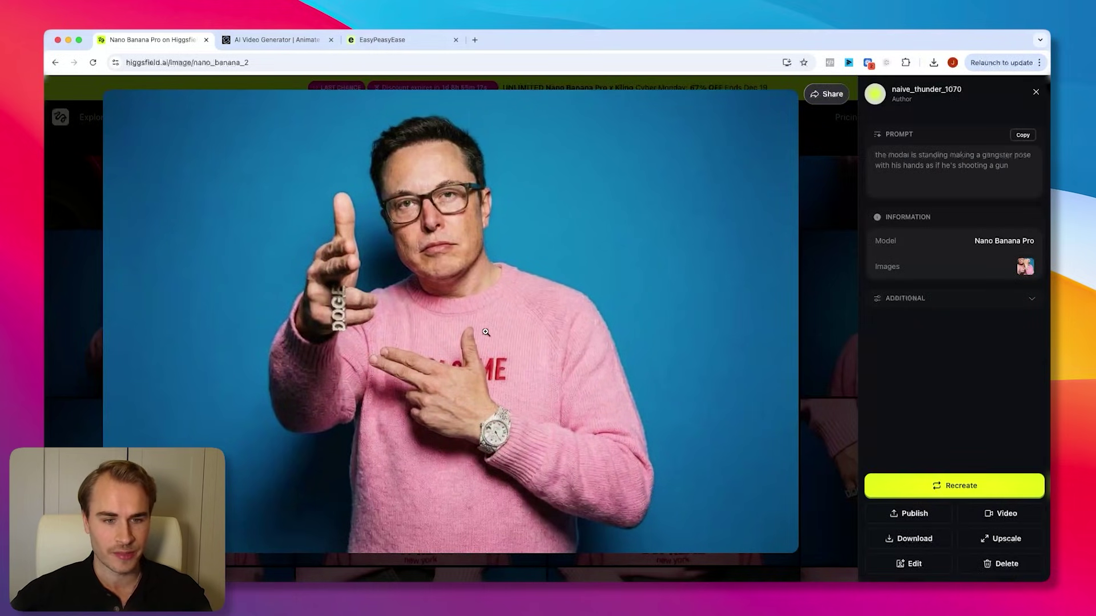
{"action": "left_click", "coordinate": [809, 319]}
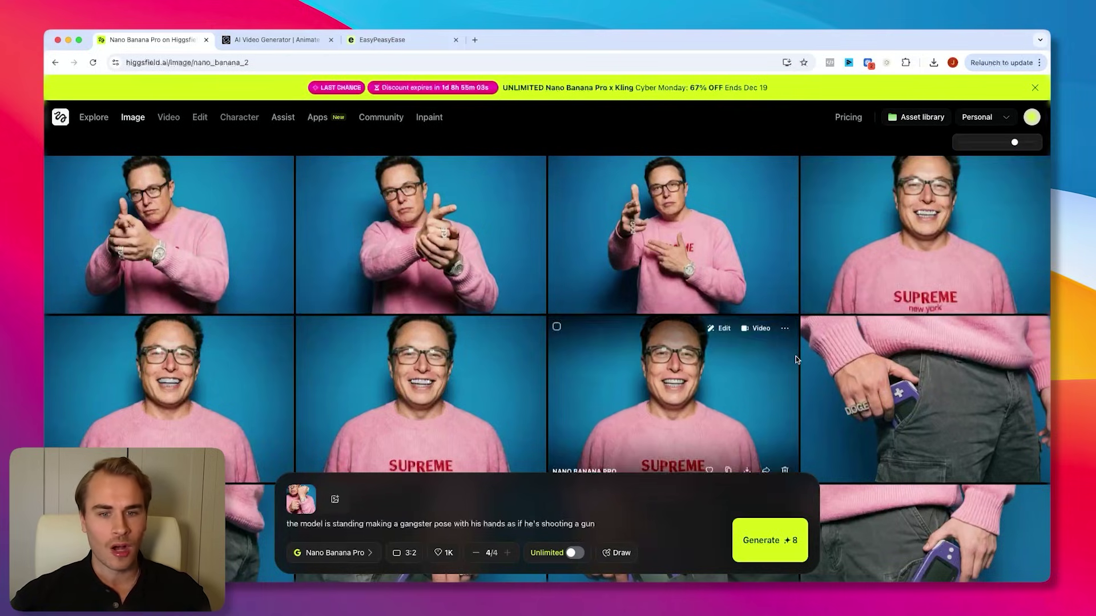
Browse the rest of the generated gallery, through the smiling portraits and the Game Boy, shoe and watch shots.
{"action": "scroll", "coordinate": [724, 303], "scroll_direction": "down", "scroll_amount": 2}
{"action": "scroll", "coordinate": [394, 268], "scroll_direction": "down", "scroll_amount": 1}
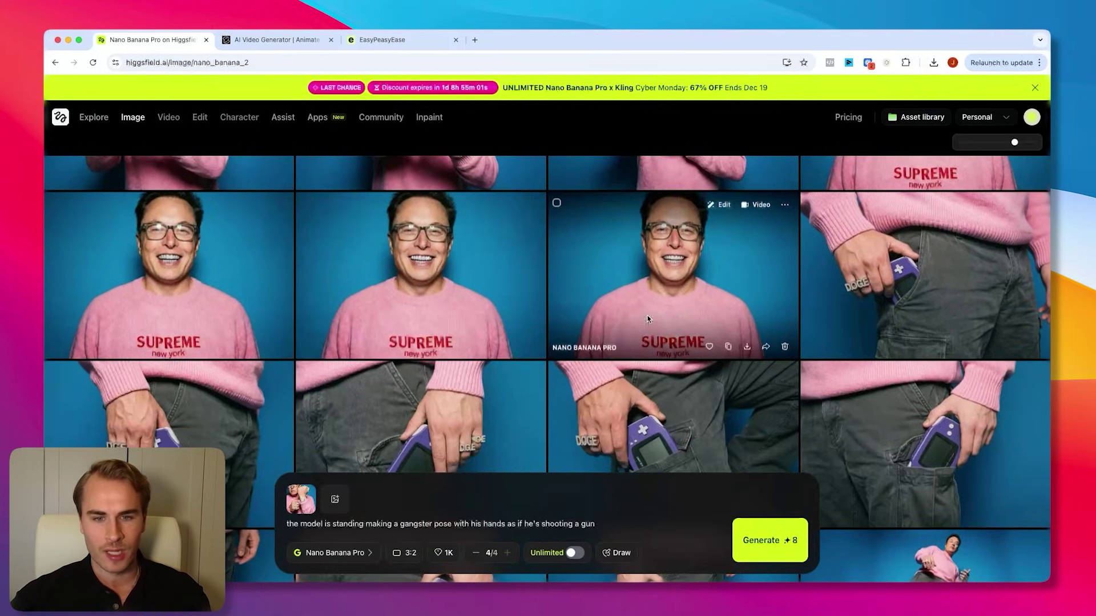
{"action": "scroll", "coordinate": [553, 303], "scroll_direction": "down", "scroll_amount": 5}
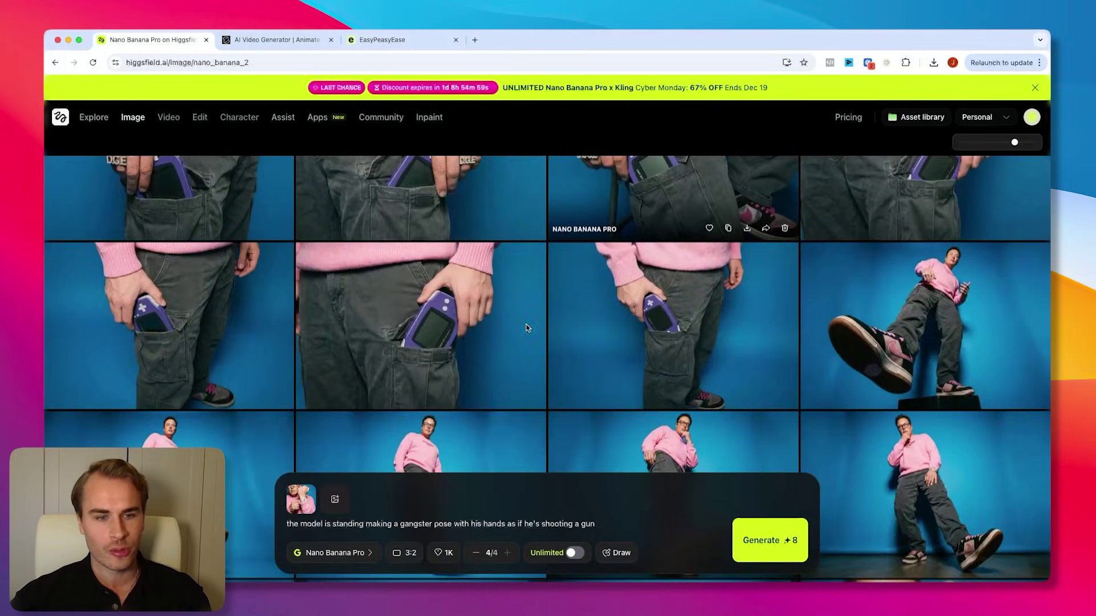
{"action": "scroll", "coordinate": [553, 304], "scroll_direction": "down", "scroll_amount": 2}
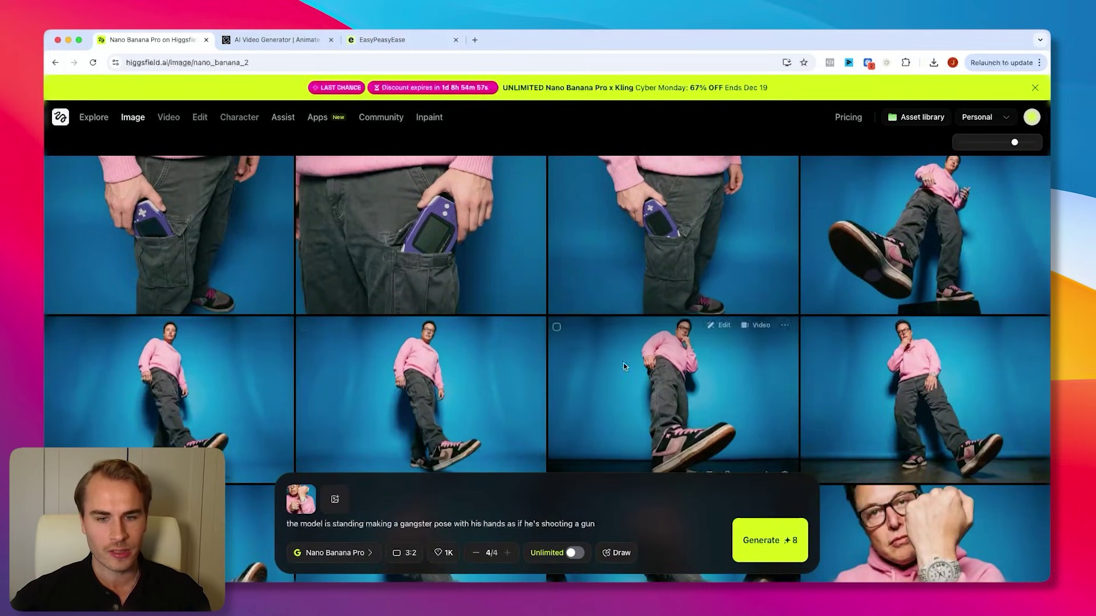
{"action": "scroll", "coordinate": [742, 360], "scroll_direction": "down", "scroll_amount": 3}
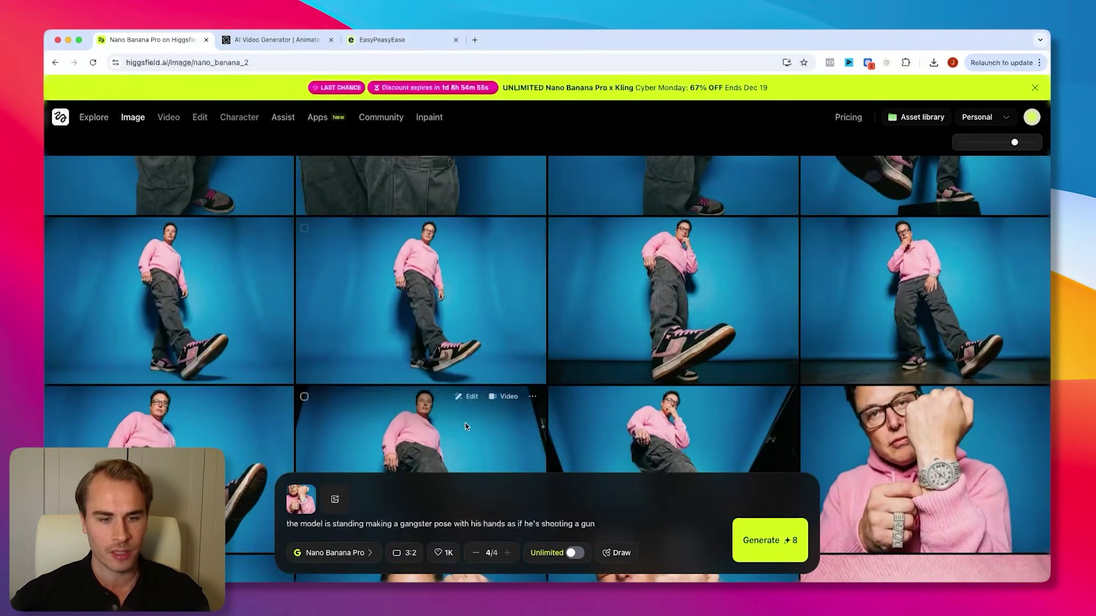
{"action": "scroll", "coordinate": [569, 348], "scroll_direction": "down", "scroll_amount": 2}
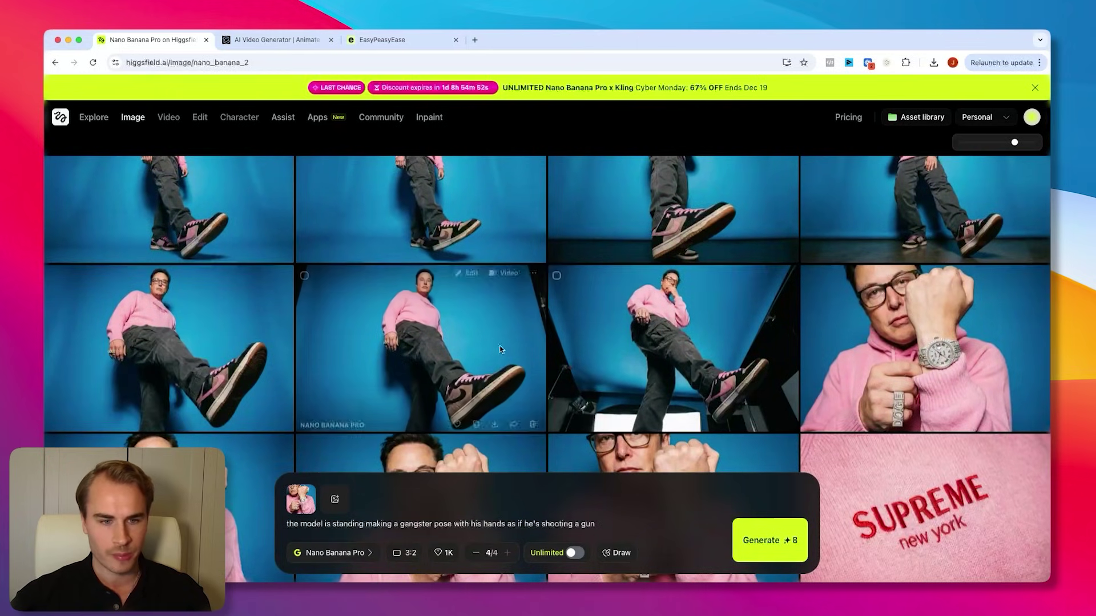
{"action": "scroll", "coordinate": [260, 330], "scroll_direction": "down", "scroll_amount": 2}
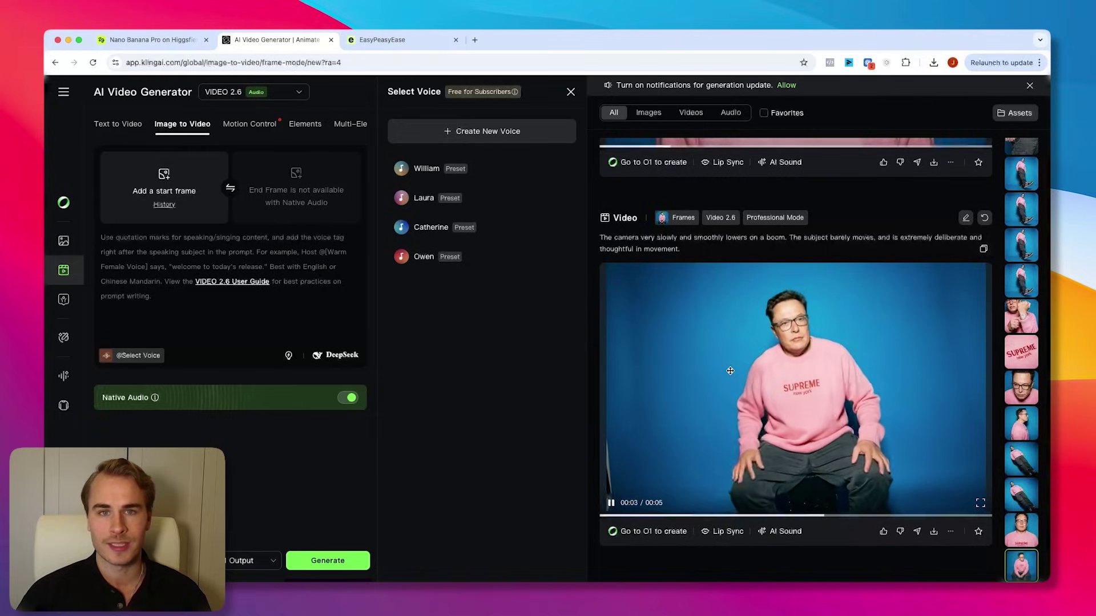
Switch to Kling and examine the start and end frames of the video lowering from the Supreme portrait to the seated pose.
{"action": "left_click", "coordinate": [731, 371]}
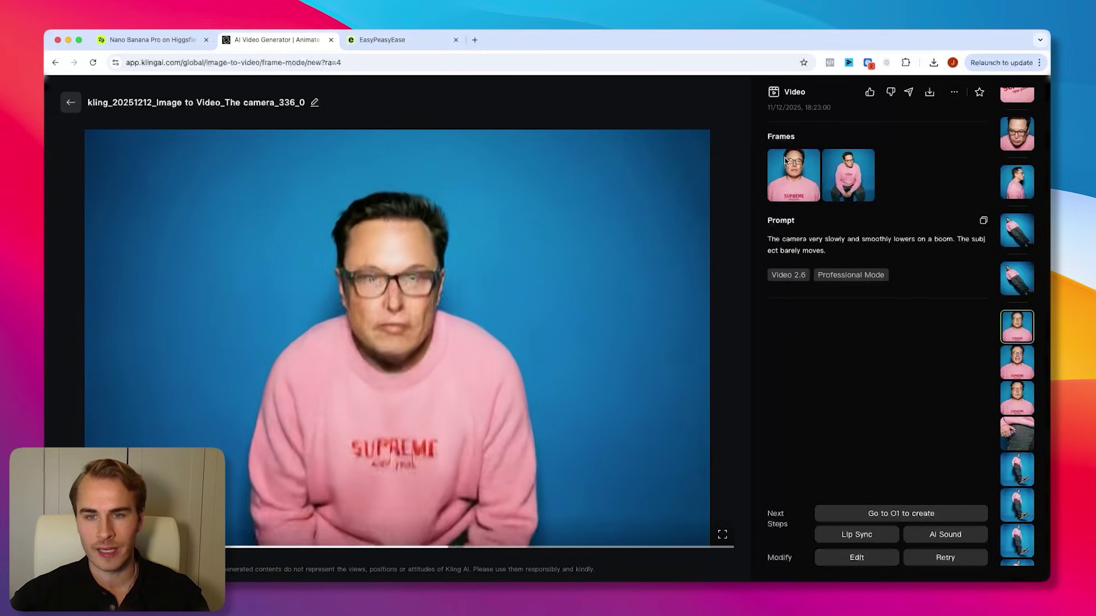
{"action": "left_click_drag", "start_coordinate": [797, 179], "coordinate": [828, 186]}
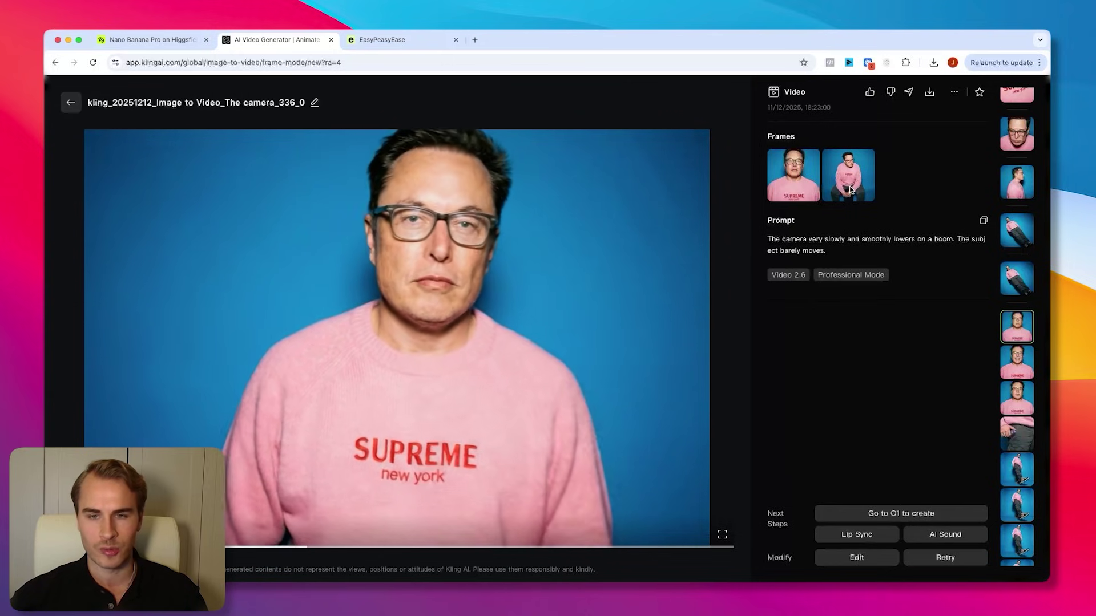
{"action": "key", "text": "Escape"}
{"action": "scroll", "coordinate": [816, 317], "scroll_direction": "up", "scroll_amount": 5}
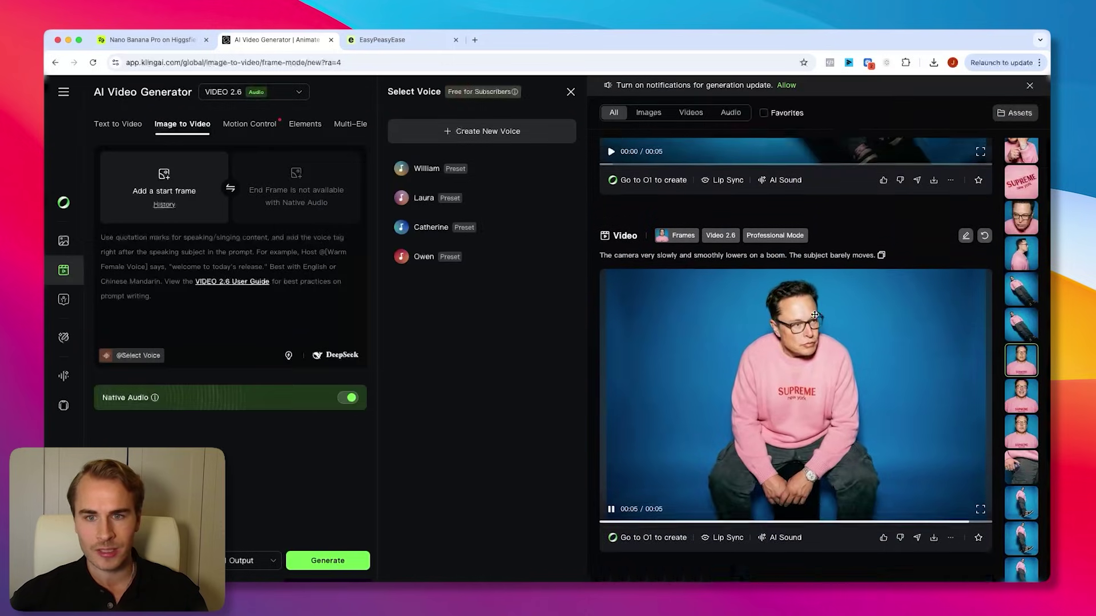
Compare the boom-lowering prompts and clips of the seated-pose and leaning-pose videos, including the "extremely deliberate and thoughtful" version.
{"action": "left_click", "coordinate": [816, 316]}
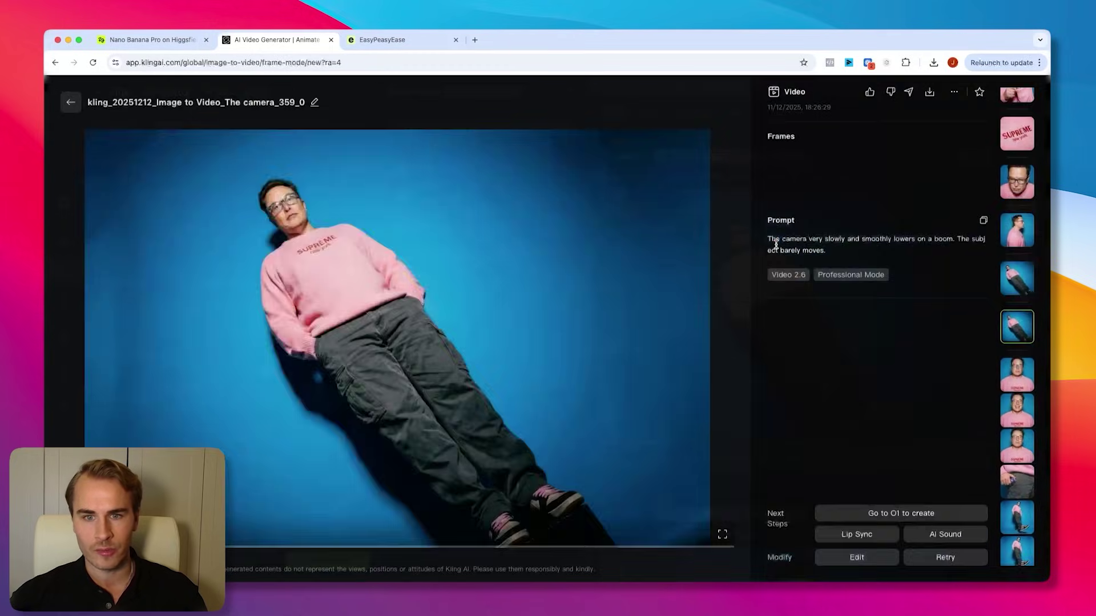
{"action": "key", "text": "Escape"}
{"action": "scroll", "coordinate": [810, 279], "scroll_direction": "down", "scroll_amount": 5}
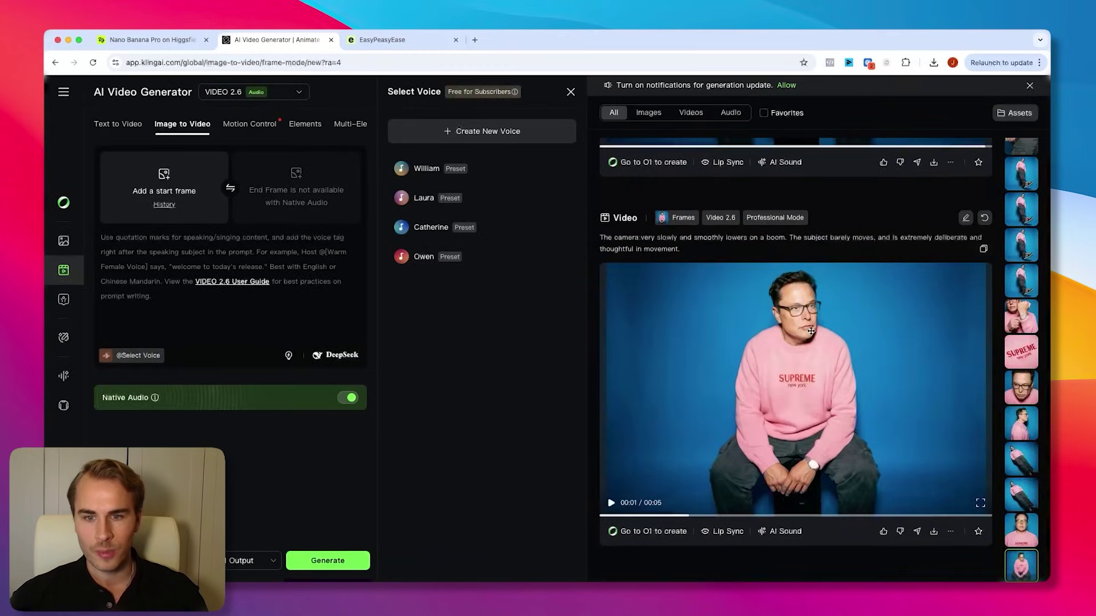
{"action": "left_click", "coordinate": [813, 333]}
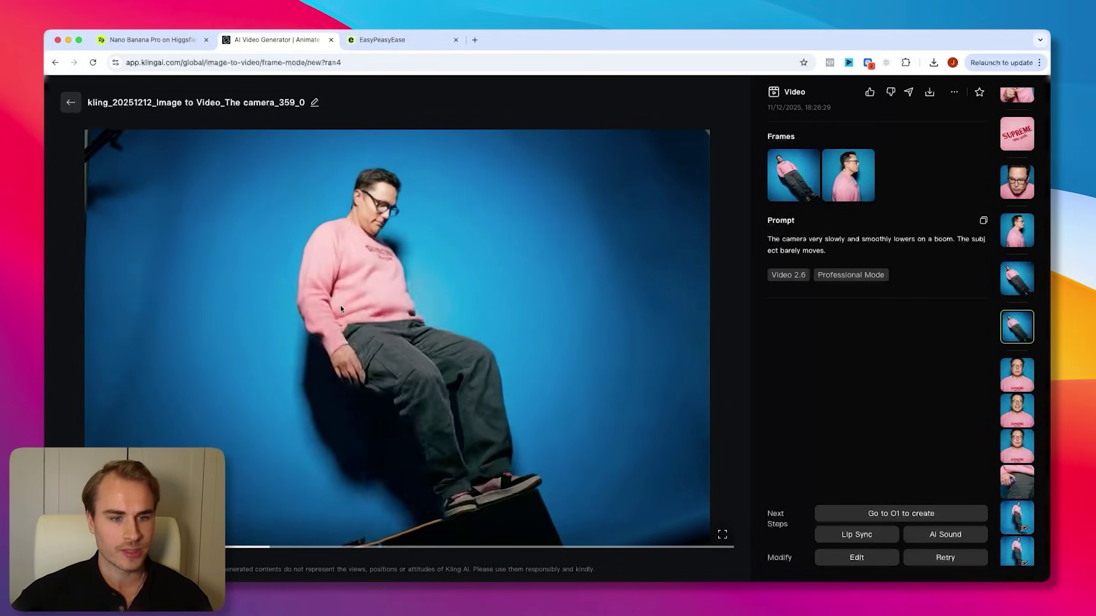
{"action": "key", "text": "Escape"}
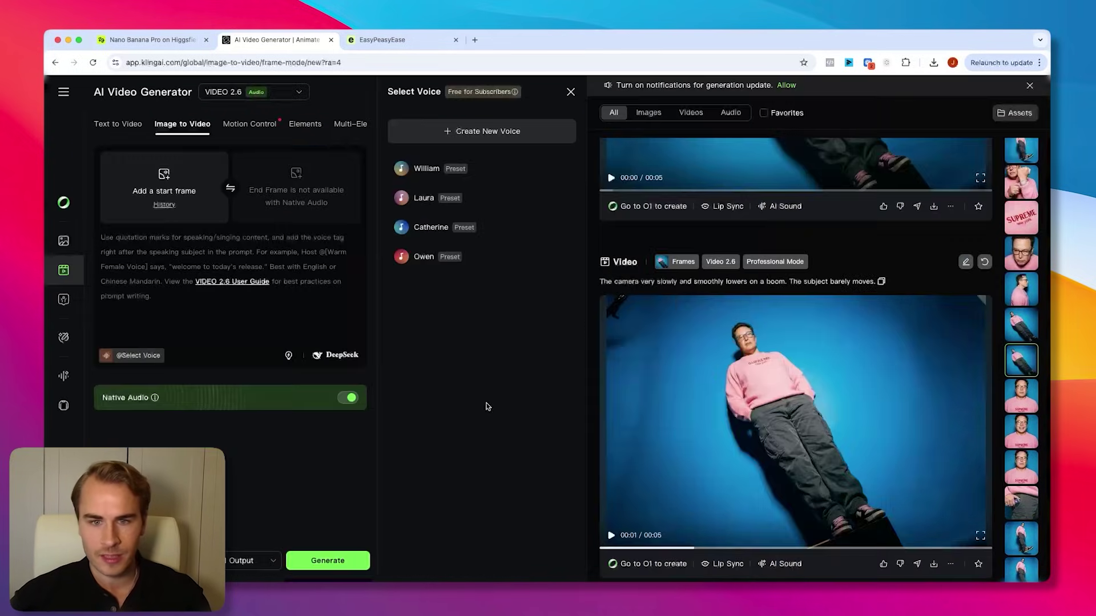
Review the leaning-to-profile and profile-to-face videos, highlighting "zooms in on his face" in the second prompt.
{"action": "scroll", "coordinate": [776, 412], "scroll_direction": "down", "scroll_amount": 5}
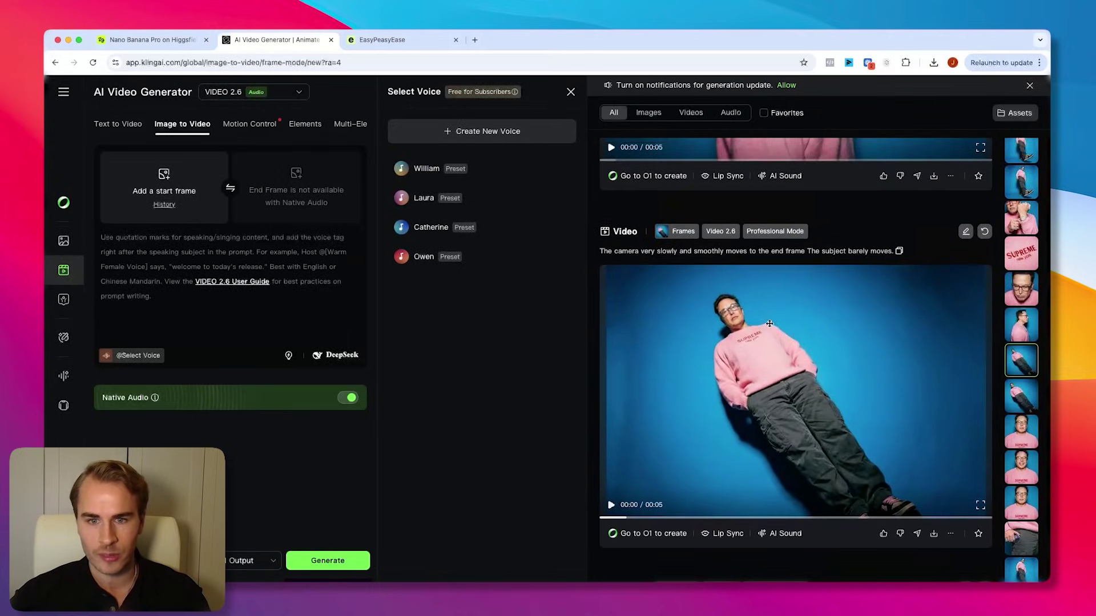
{"action": "left_click", "coordinate": [770, 323]}
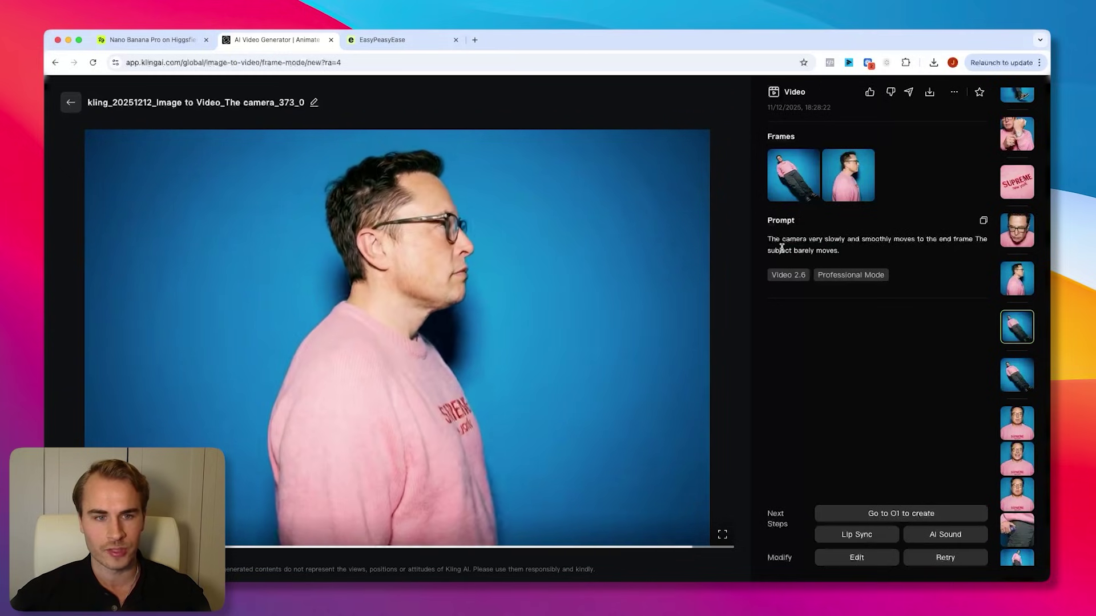
{"action": "key", "text": "Up"}
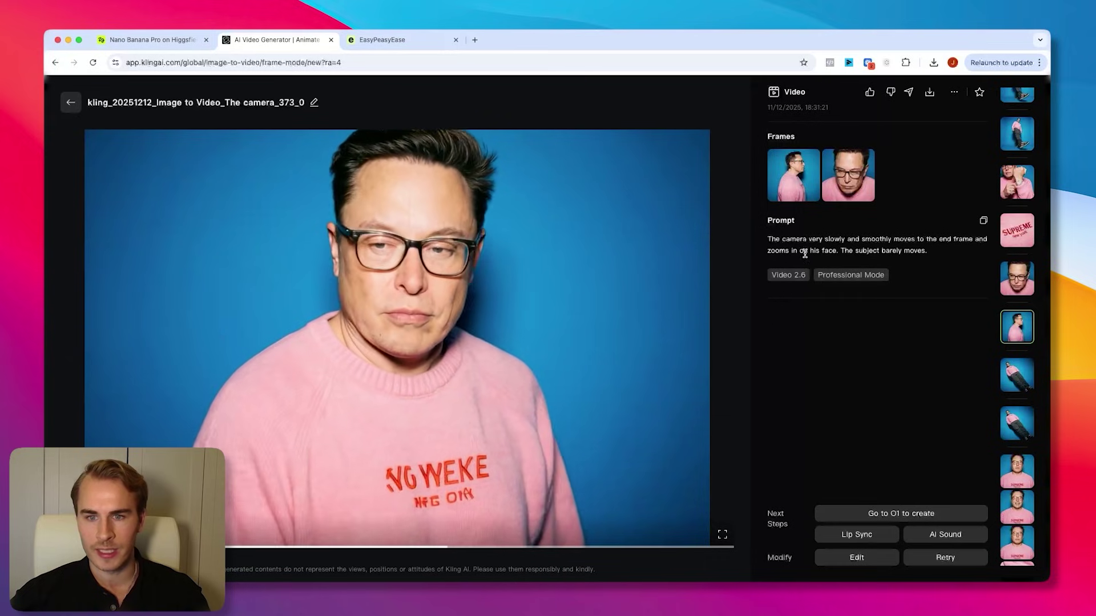
{"action": "left_click_drag", "start_coordinate": [837, 251], "coordinate": [762, 252]}
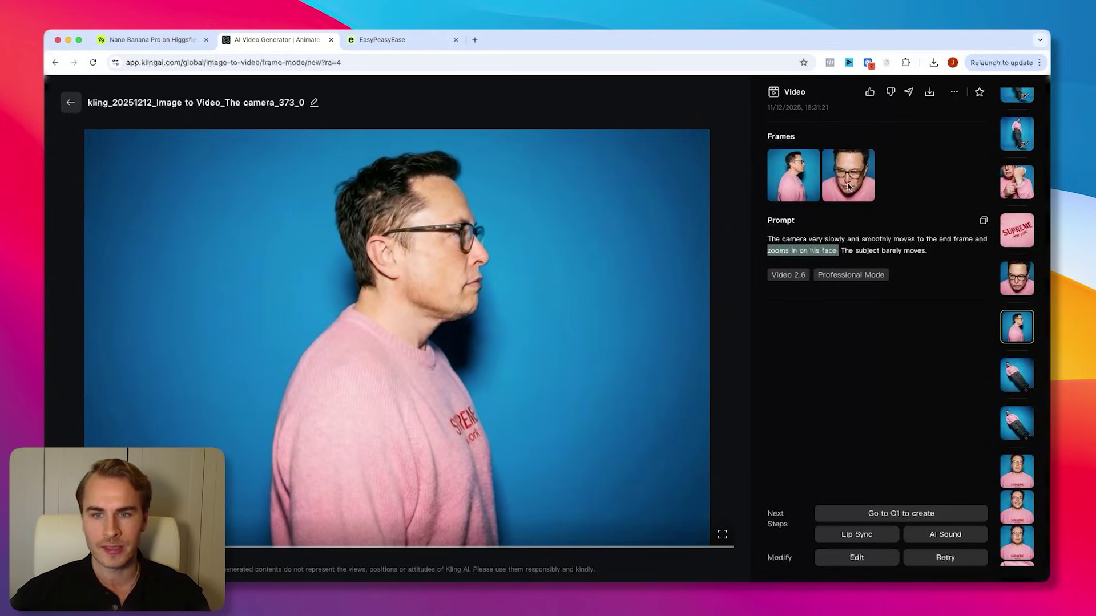
Review the videos and prompts that zoom in on the sweater text and show the model flexing the watch.
{"action": "key", "text": "Up"}
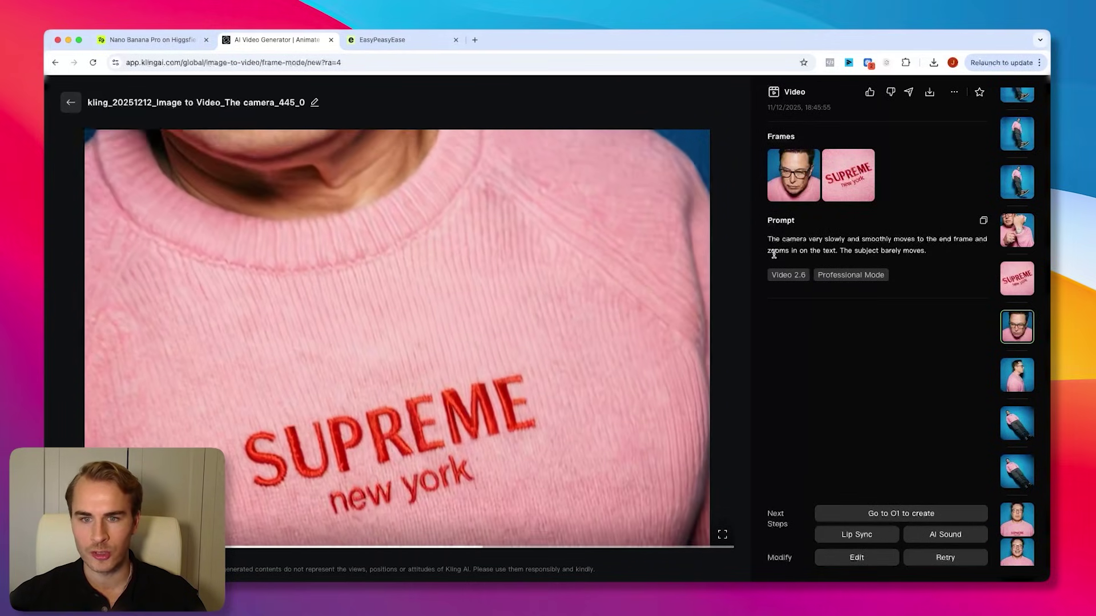
{"action": "left_click_drag", "start_coordinate": [772, 249], "coordinate": [926, 250]}
{"action": "left_click", "coordinate": [859, 246]}
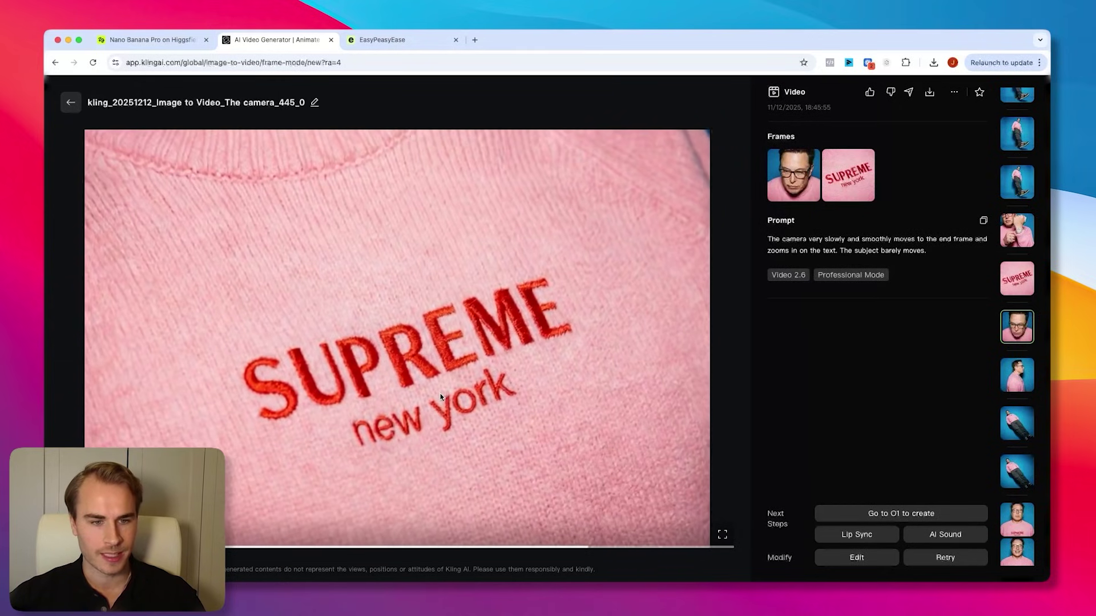
{"action": "key", "text": "Up"}
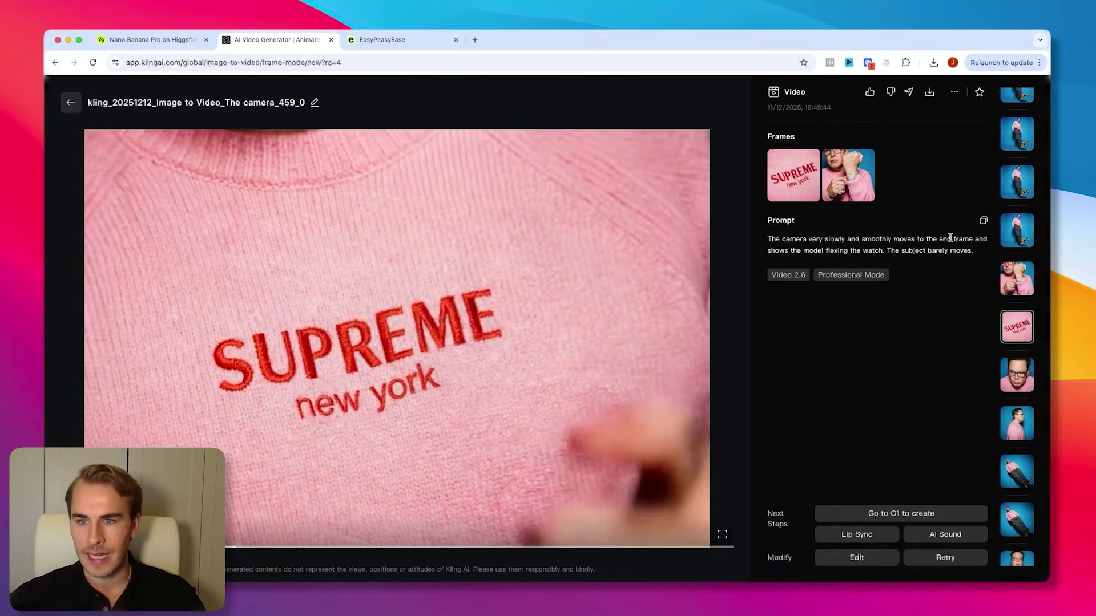
{"action": "left_click_drag", "start_coordinate": [950, 239], "coordinate": [968, 238]}
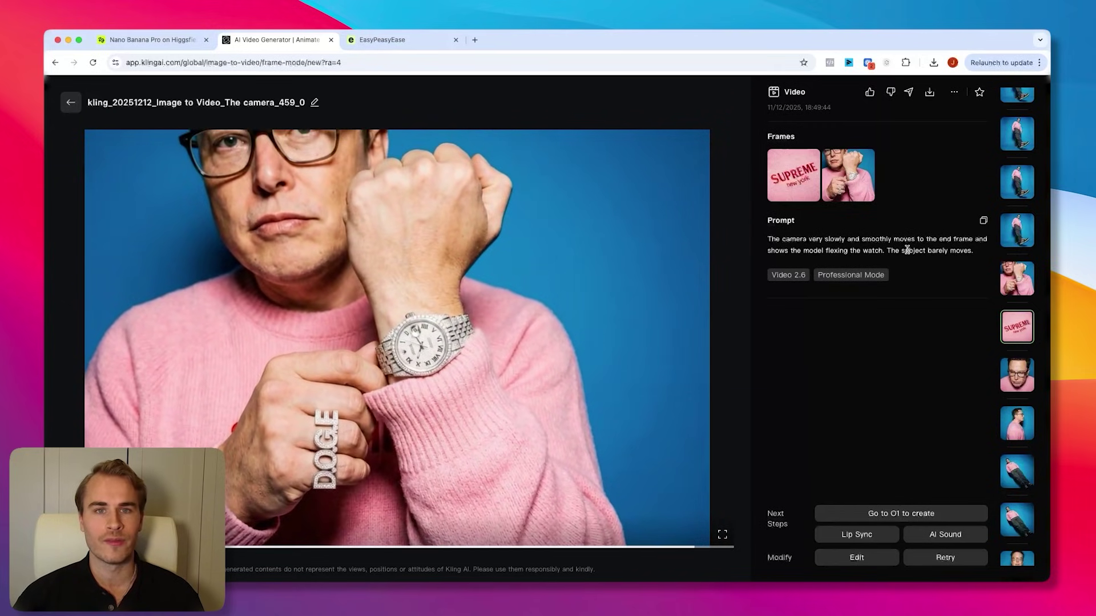
Review the watch-to-shoe video and the one where the Game Boy Advance is pulled out of the pocket.
{"action": "key", "text": "Up"}
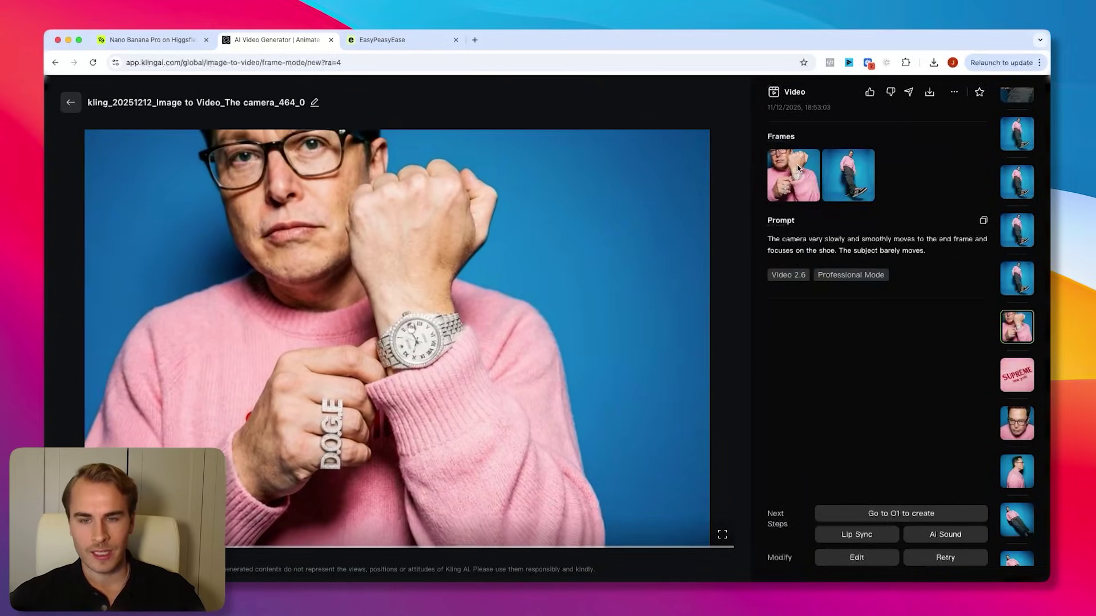
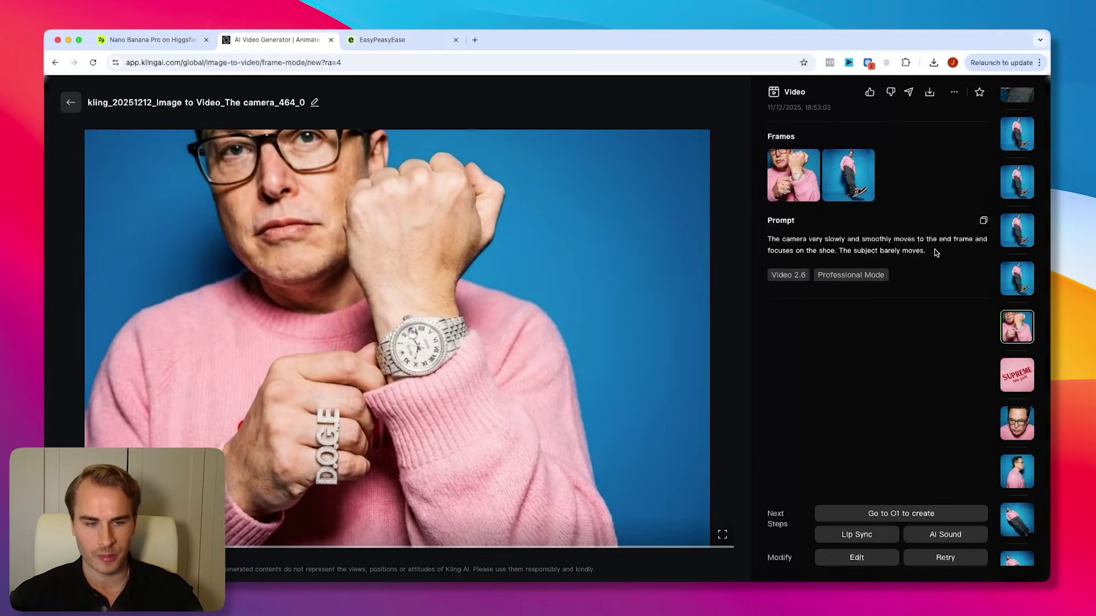
{"action": "key", "text": "Escape"}
{"action": "left_click", "coordinate": [827, 291]}
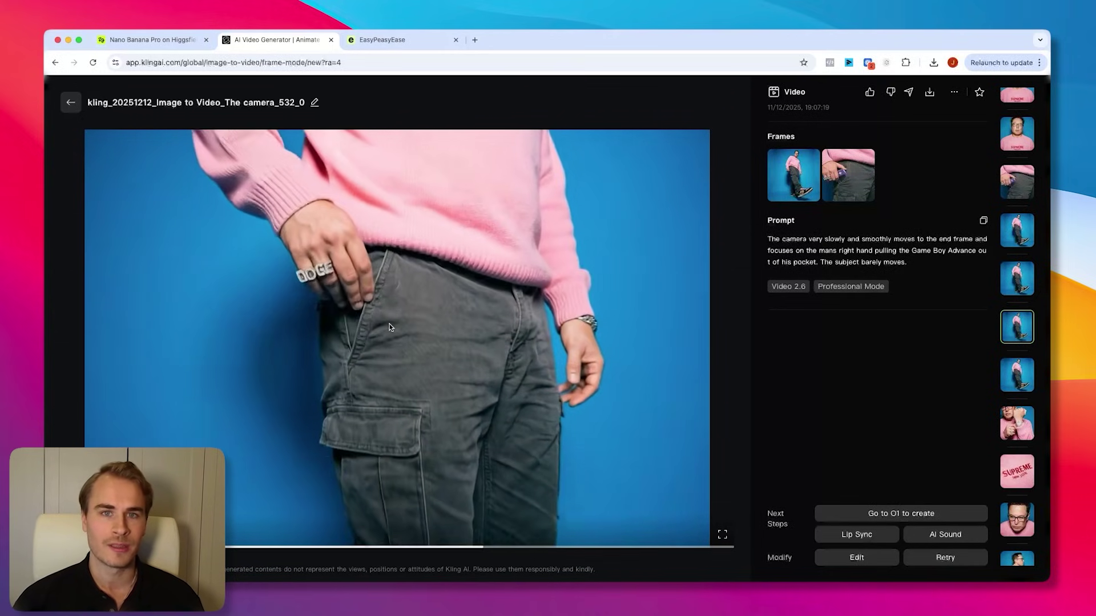
Review the videos from the pocket shot to the portrait, the teeth-showing smile and the pointing pose, with their prompts.
{"action": "left_click", "coordinate": [1017, 181]}
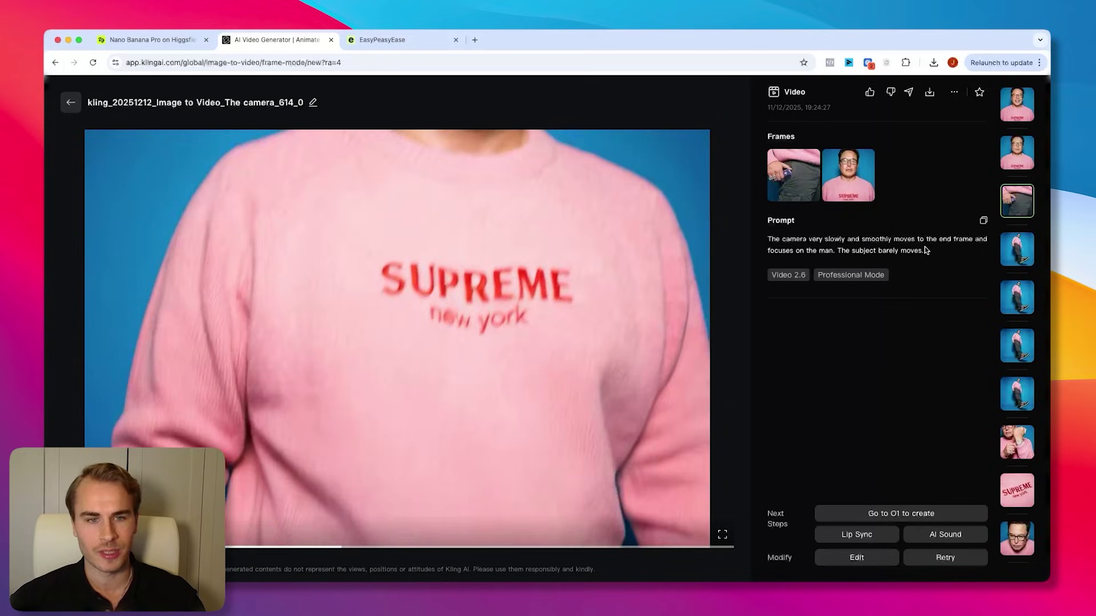
{"action": "key", "text": "Up"}
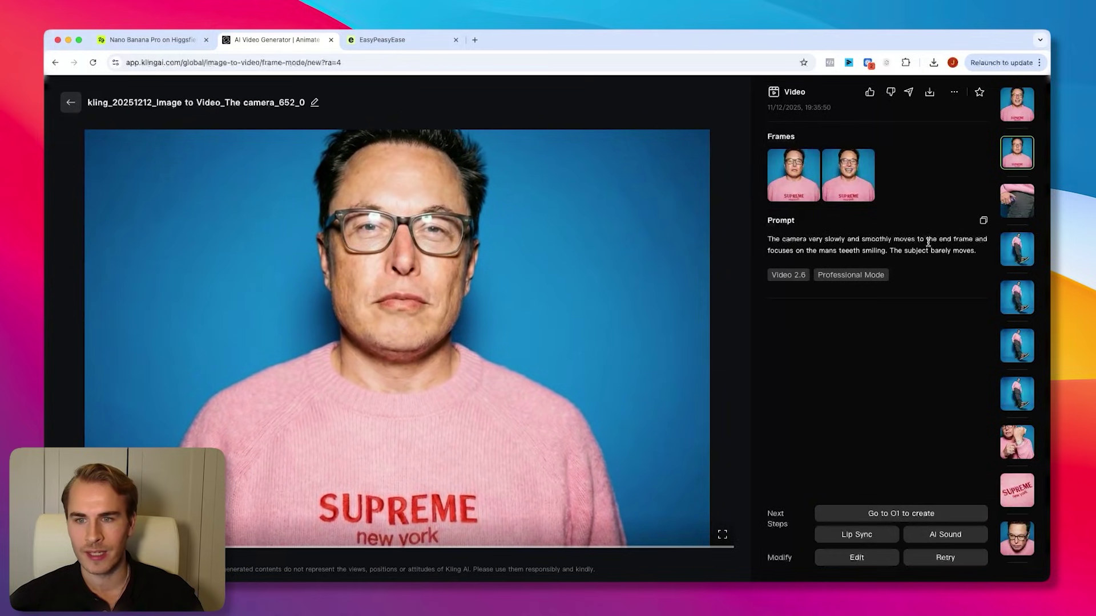
{"action": "left_click", "coordinate": [885, 246]}
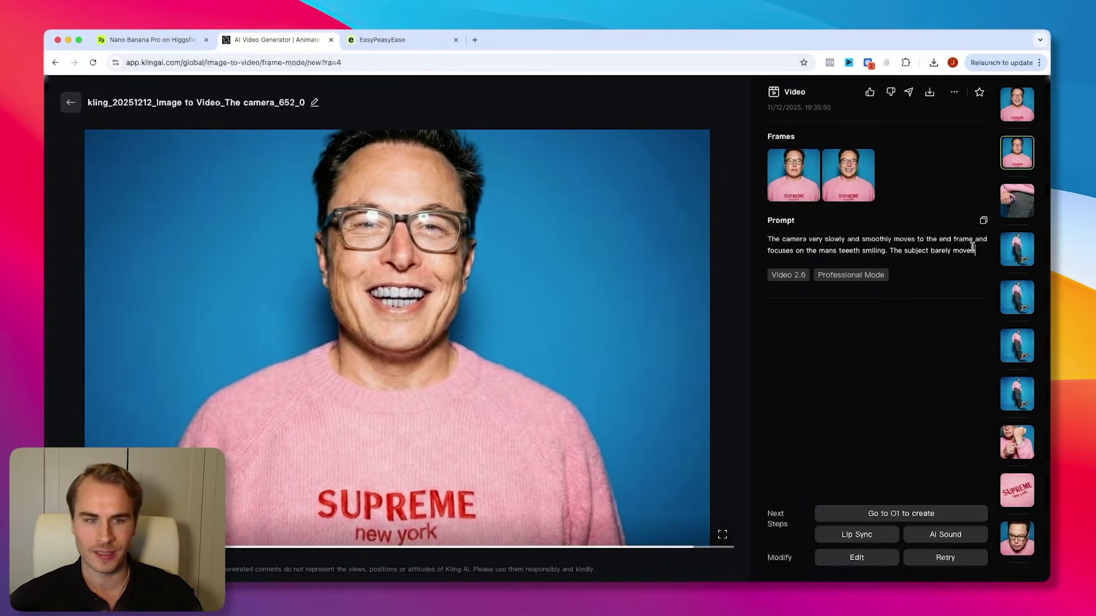
{"action": "key", "text": "Up"}
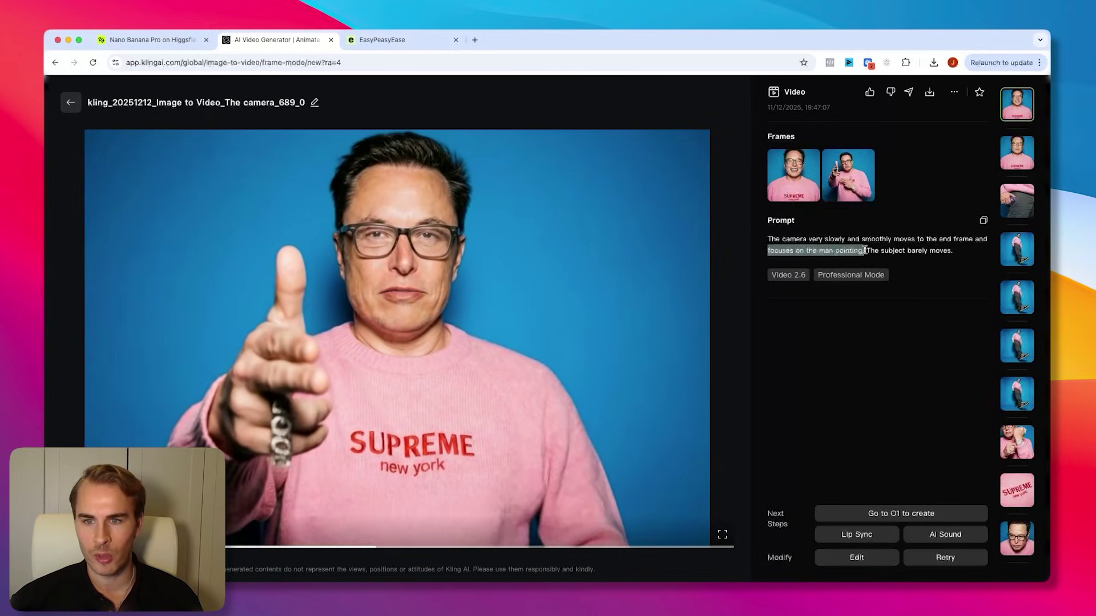
{"action": "left_click", "coordinate": [950, 250]}
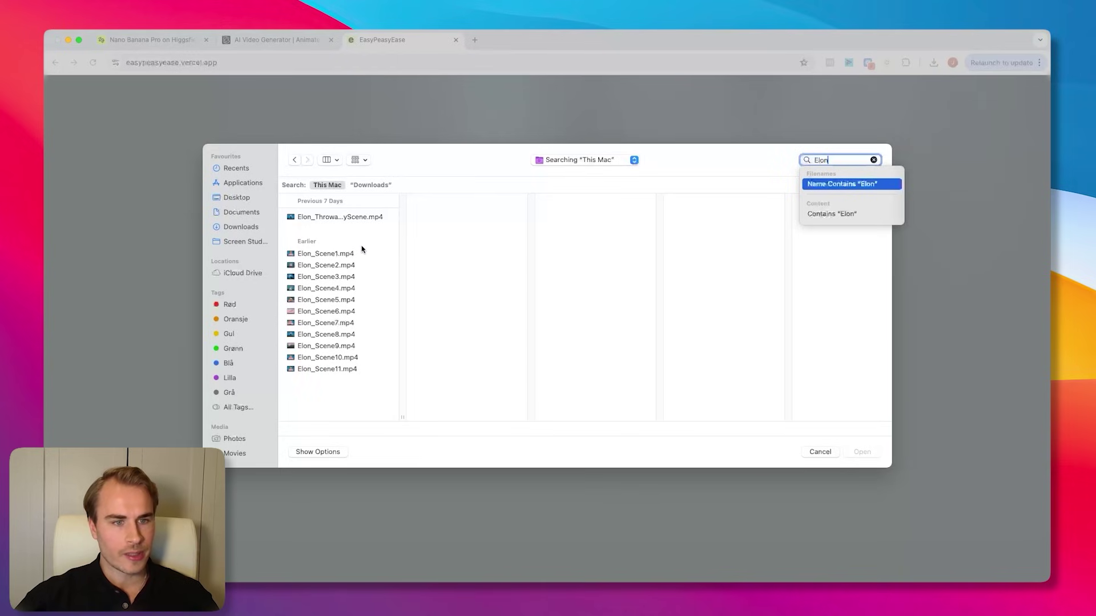
Upload the clips Elon_Scene1.mp4 through Elon_Scene11.mp4 to EasyPeasyEase.
{"action": "left_click", "coordinate": [357, 253]}
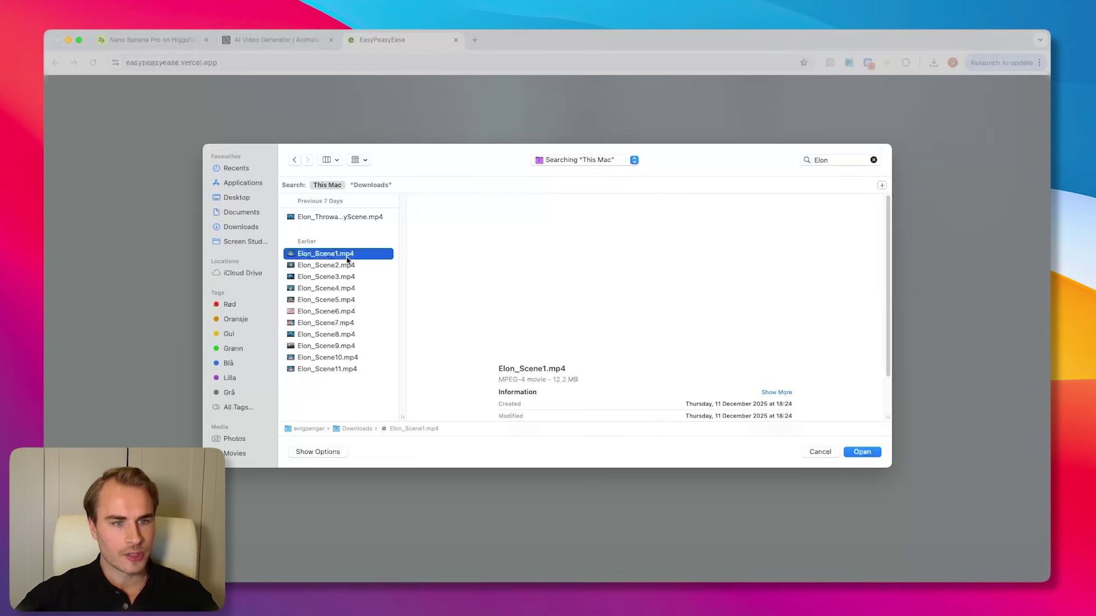
{"action": "left_click", "coordinate": [342, 374], "text": "shift"}
{"action": "key", "text": "Return"}
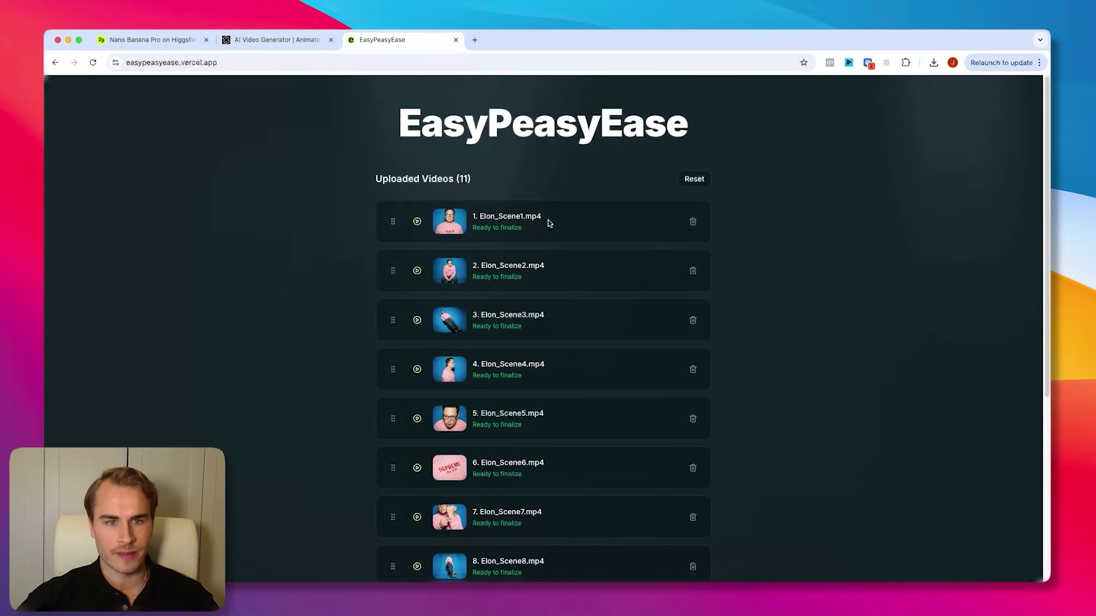
Check the order of the uploaded scenes, and finalize and stitch the videos.
{"action": "scroll", "coordinate": [550, 223], "scroll_direction": "down", "scroll_amount": 6}
{"action": "scroll", "coordinate": [513, 371], "scroll_direction": "up", "scroll_amount": 5}
{"action": "scroll", "coordinate": [529, 331], "scroll_direction": "up", "scroll_amount": 2}
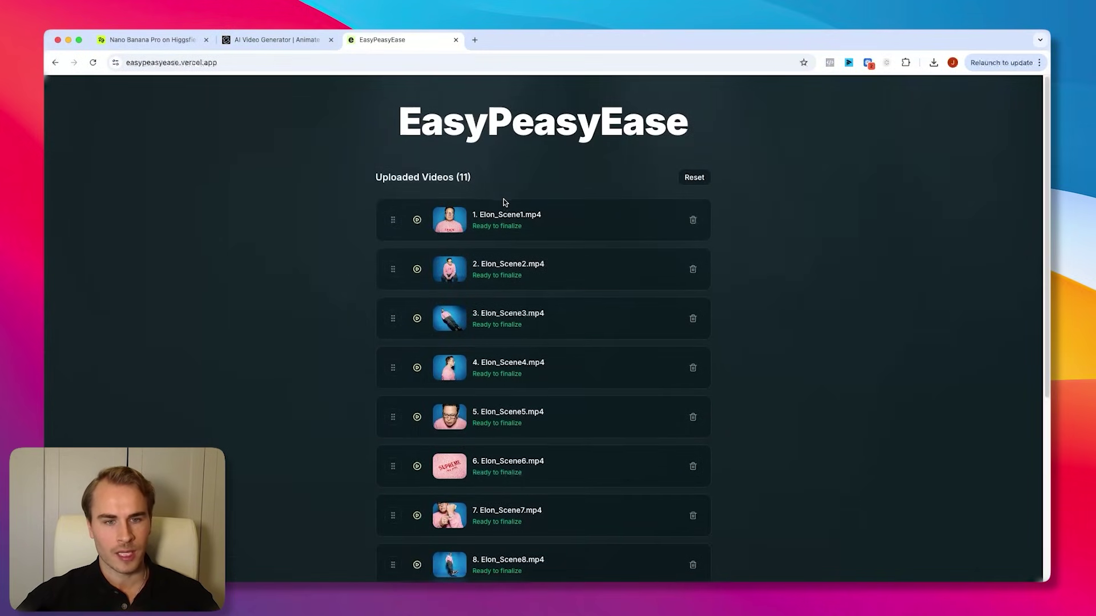
{"action": "scroll", "coordinate": [489, 248], "scroll_direction": "down", "scroll_amount": 5}
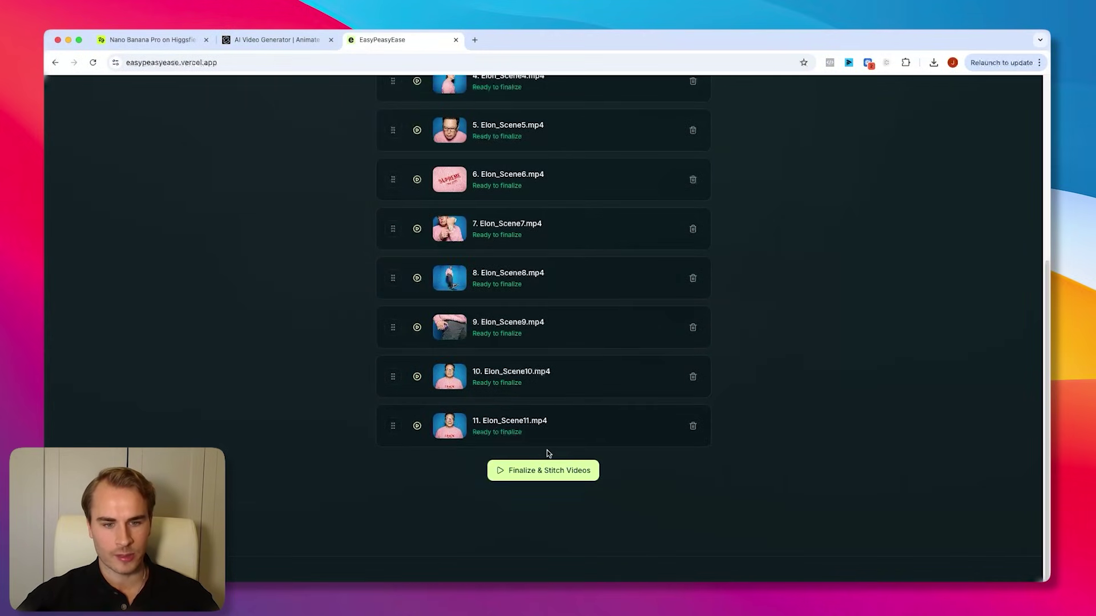
{"action": "left_click", "coordinate": [543, 474]}
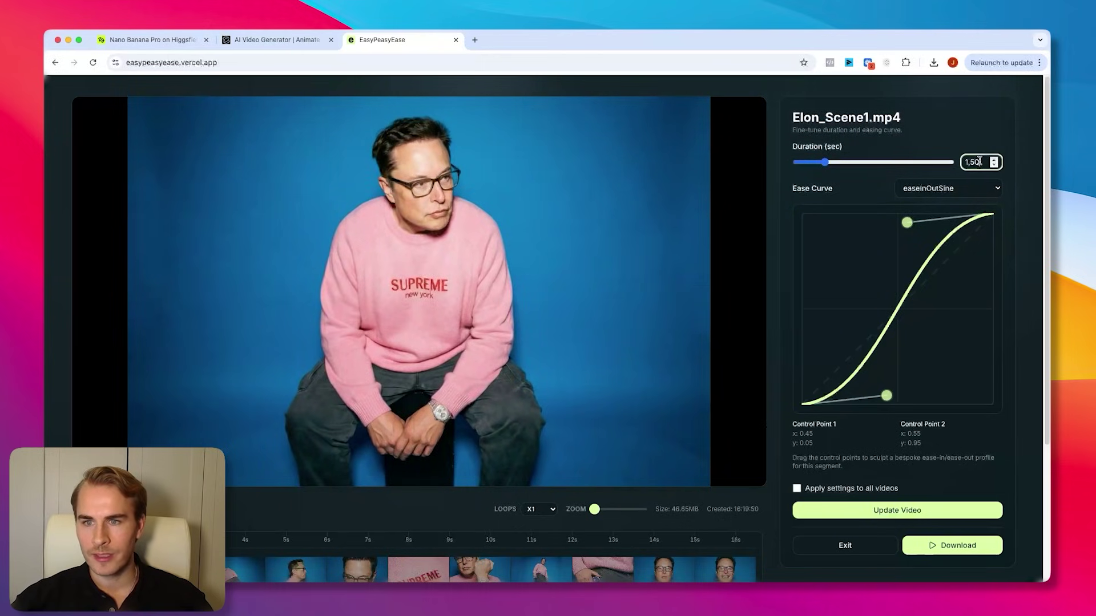
Set the clip duration to 2,00 seconds, apply the settings to all videos, and update the stitched video.
{"action": "type", "text": "2,00"}
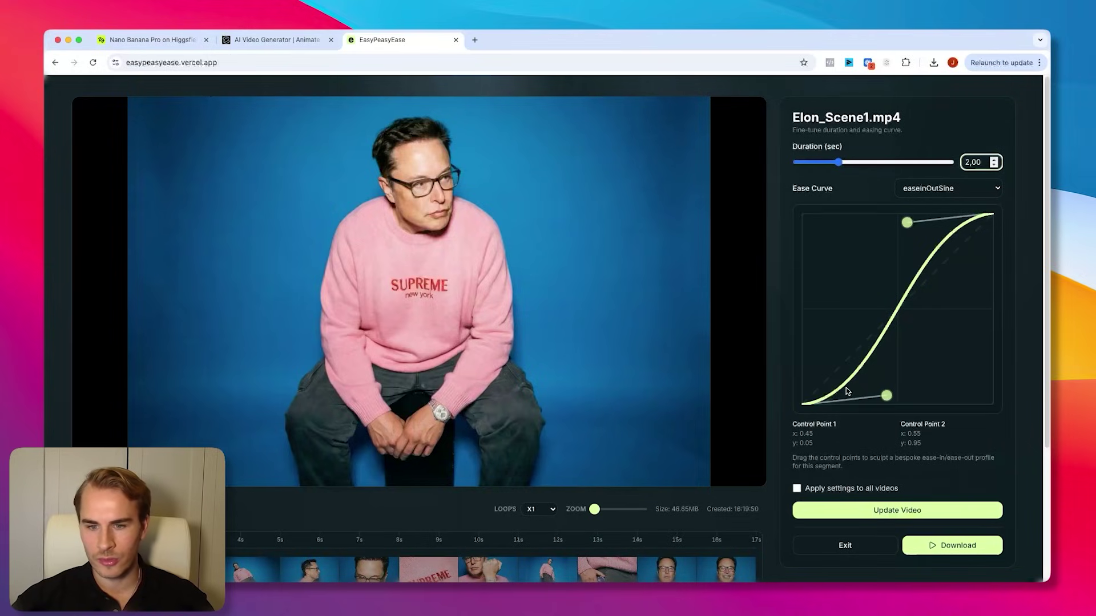
{"action": "left_click", "coordinate": [798, 487]}
{"action": "left_click", "coordinate": [834, 510]}
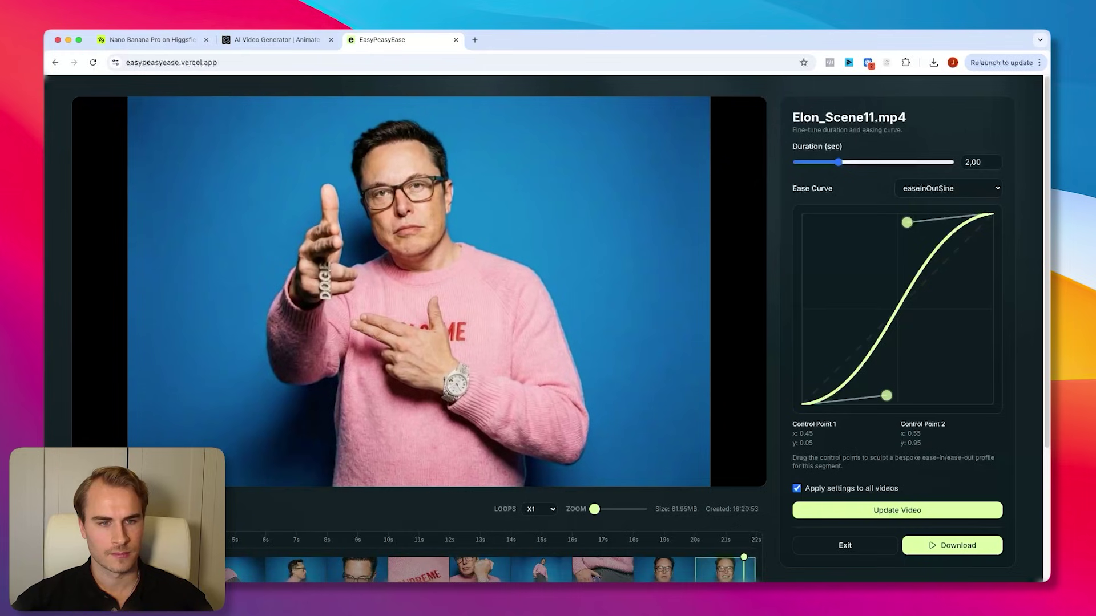
Add Drake_Trimmed.mp3 as the audio track and update the stitched video to mix in the audio.
{"action": "scroll", "coordinate": [496, 513], "scroll_direction": "down", "scroll_amount": 3}
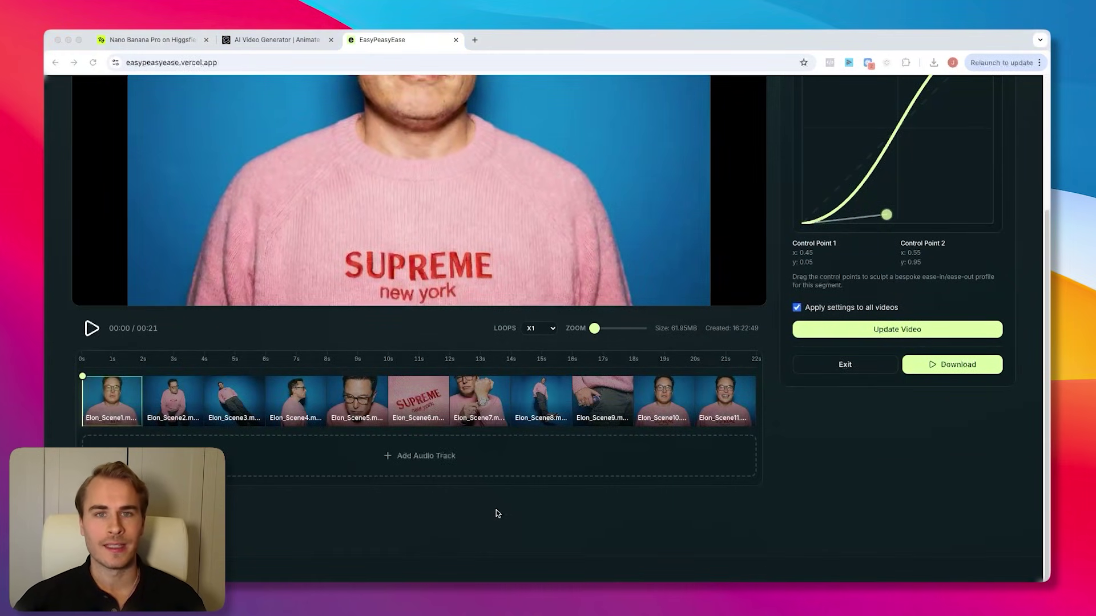
{"action": "left_click", "coordinate": [429, 459]}
{"action": "left_click", "coordinate": [829, 160]}
{"action": "left_click", "coordinate": [829, 160]}
{"action": "type", "text": "trim"}
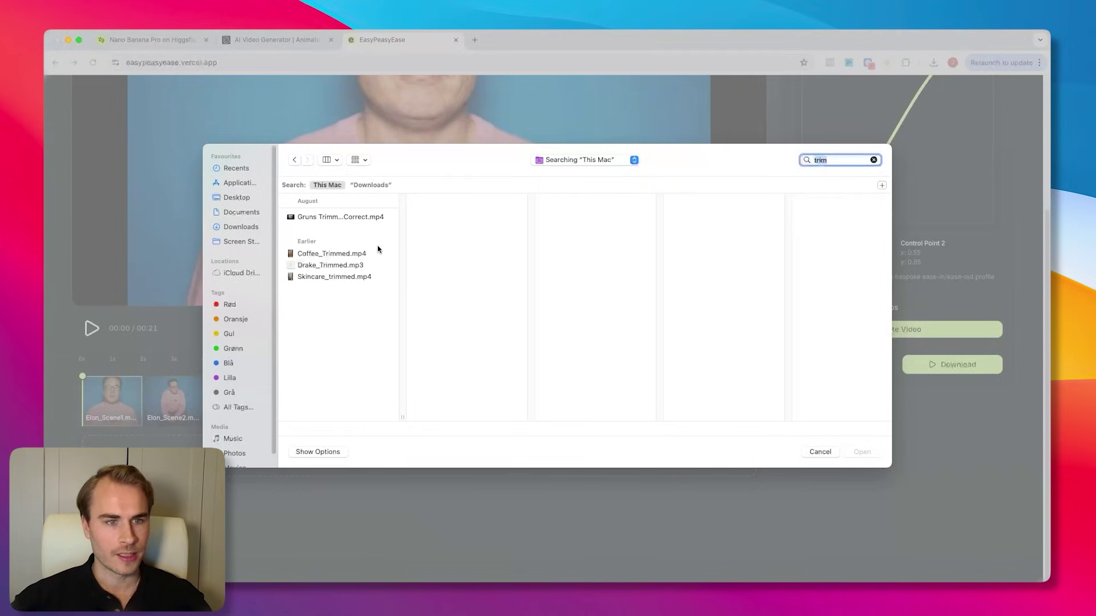
{"action": "left_click", "coordinate": [331, 266]}
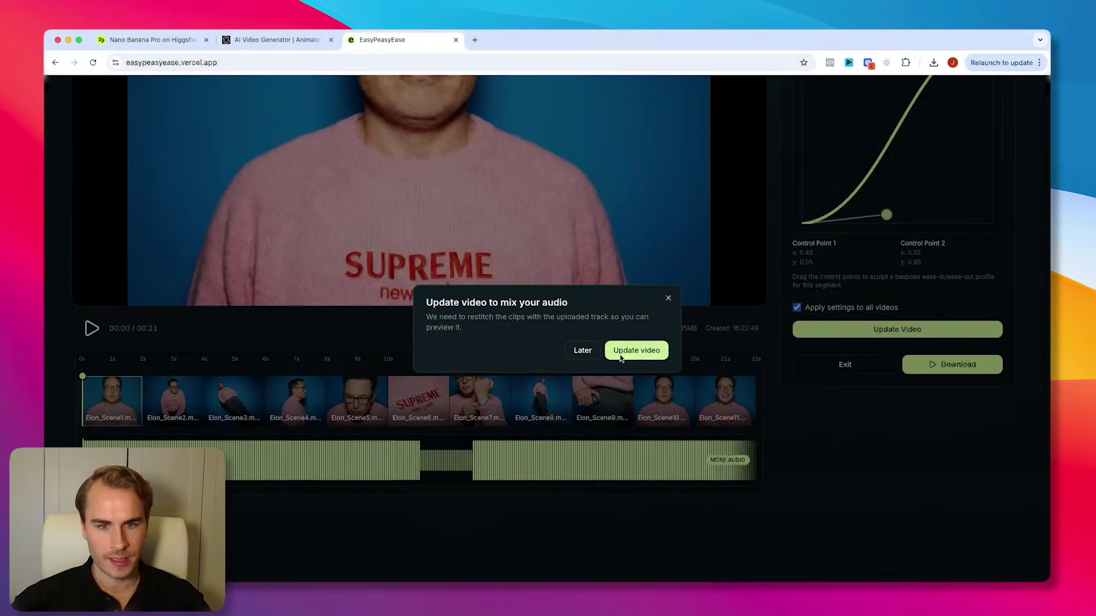
{"action": "left_click", "coordinate": [622, 354]}
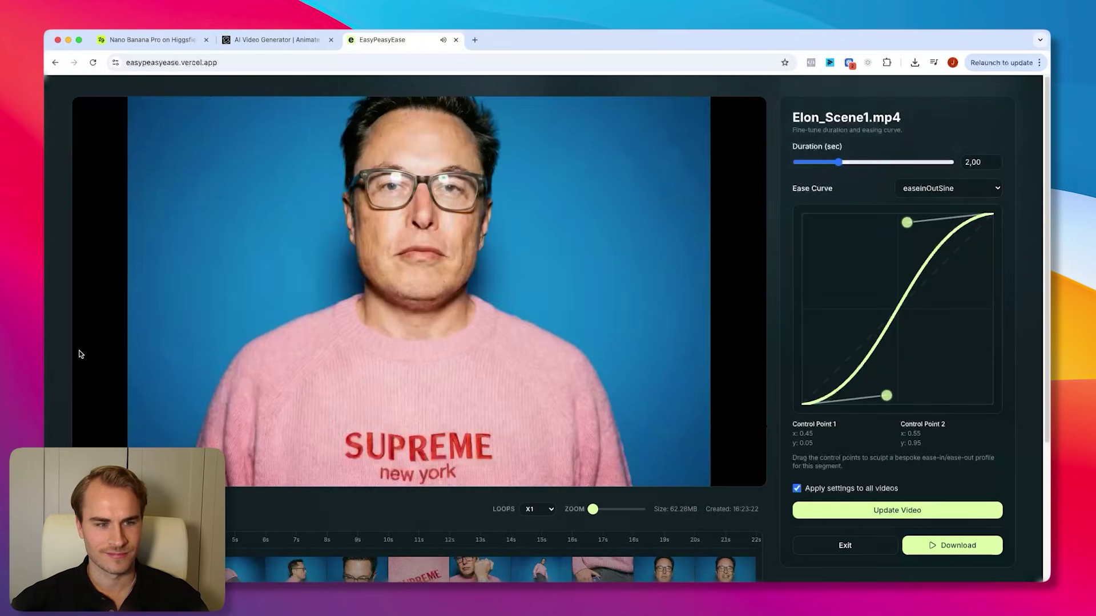
{"action": "scroll", "coordinate": [79, 354], "scroll_direction": "down", "scroll_amount": 5}
{"action": "scroll", "coordinate": [229, 368], "scroll_direction": "up", "scroll_amount": 5}
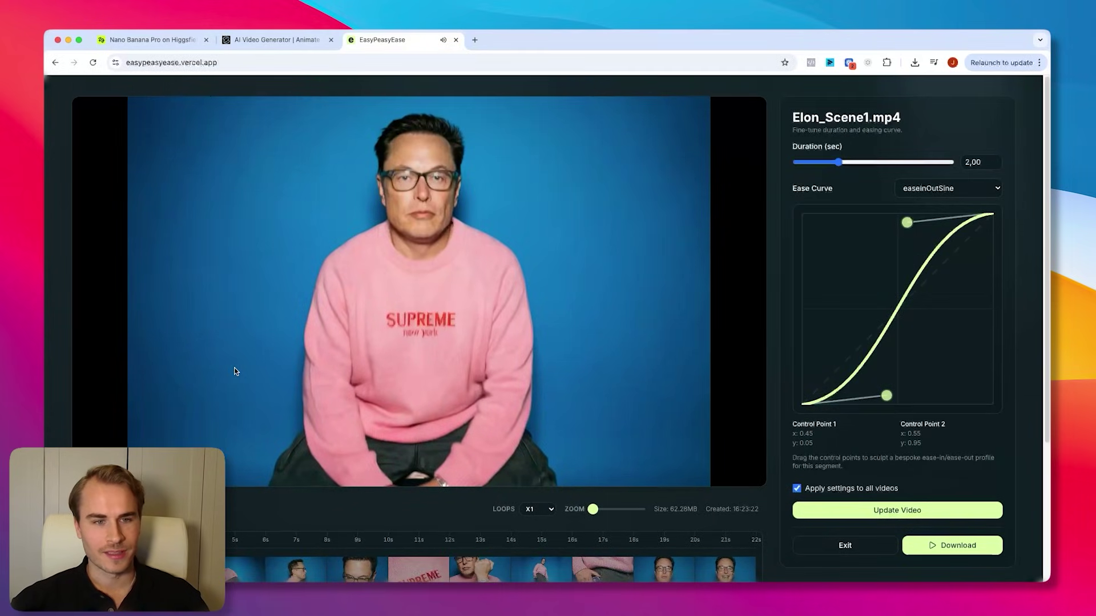